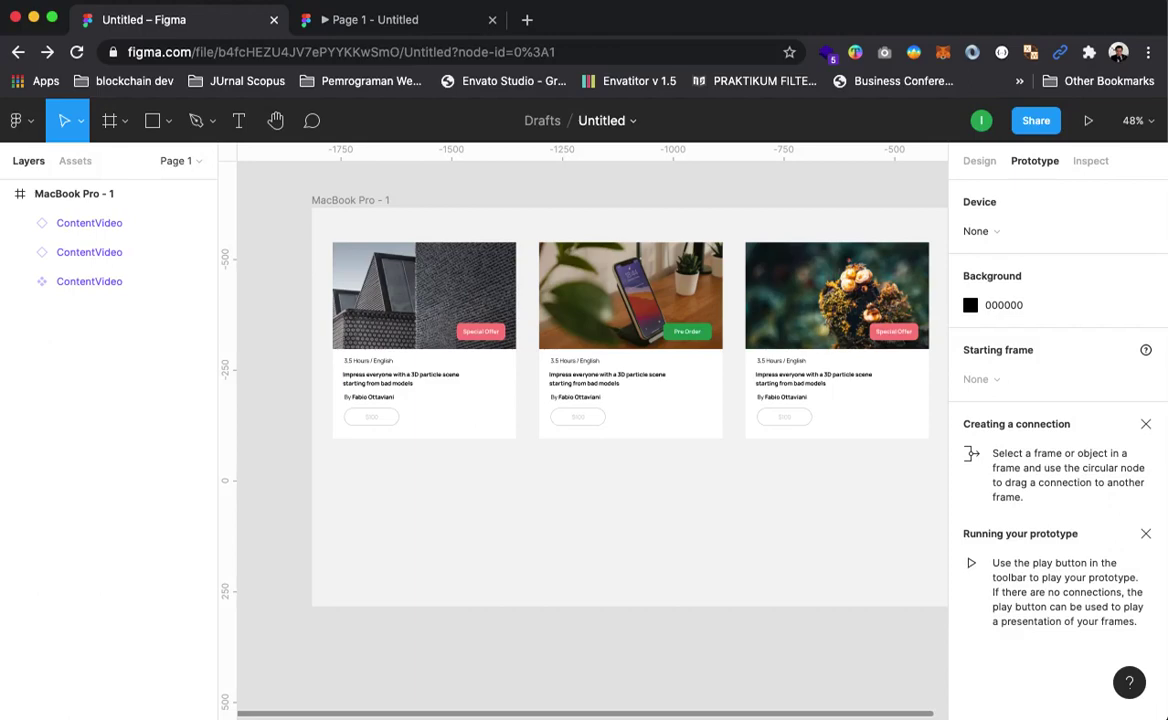
# Step: Check the current prototype preview and open the Fiverr website in a new browser tab
pyautogui.click(340, 25)
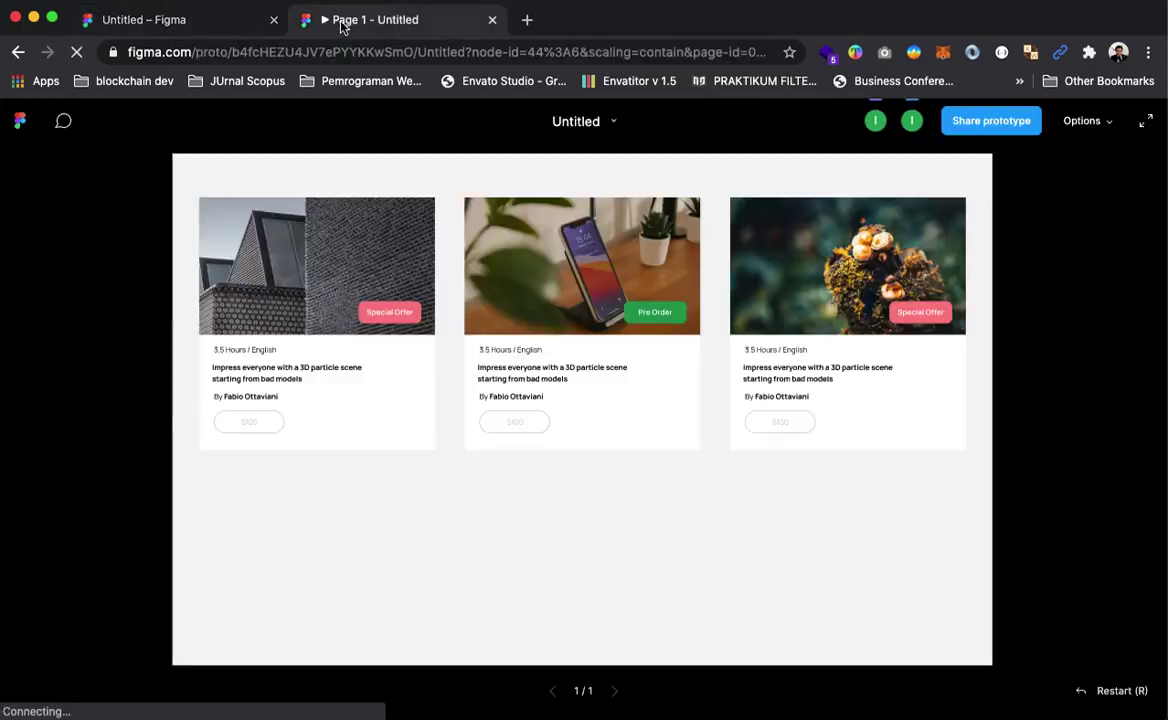
pyautogui.click(206, 24)
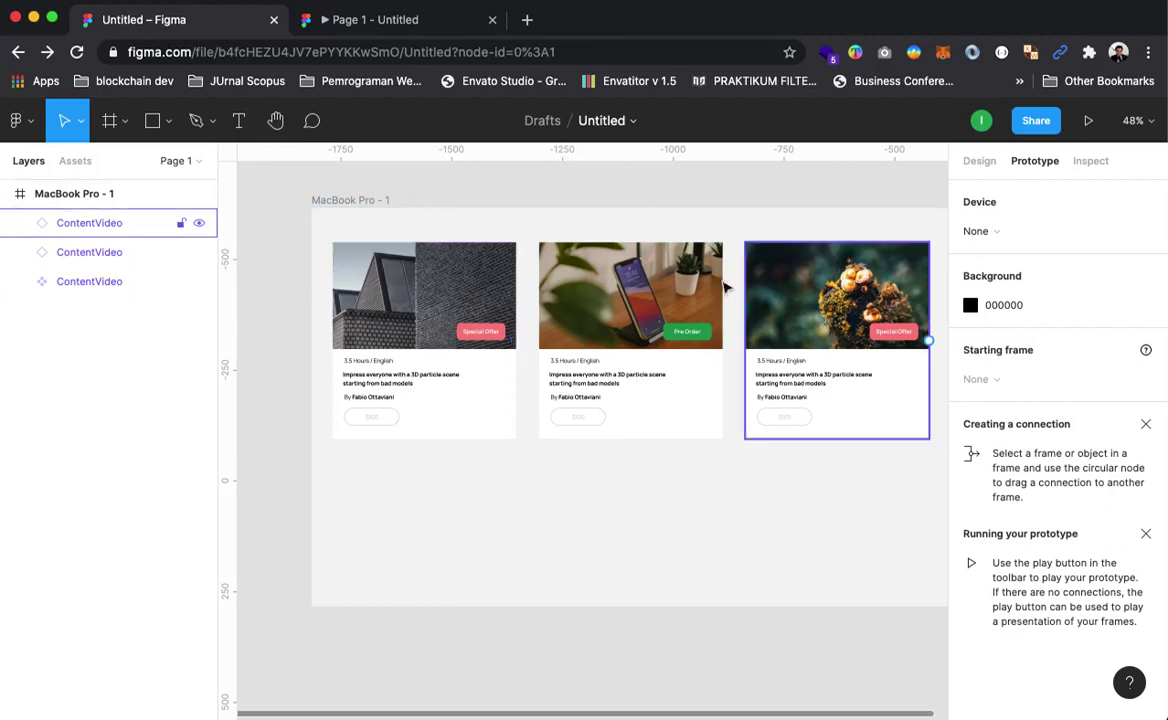
pyautogui.click(528, 20)
pyautogui.write('f')
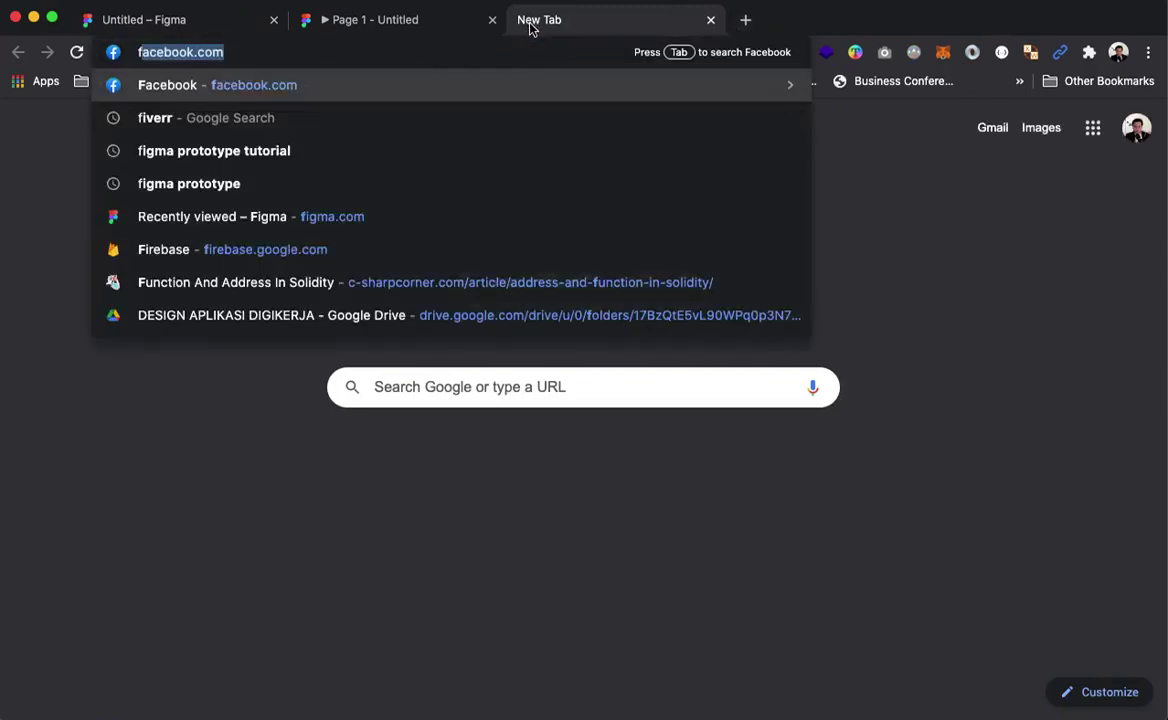
pyautogui.write('iver')
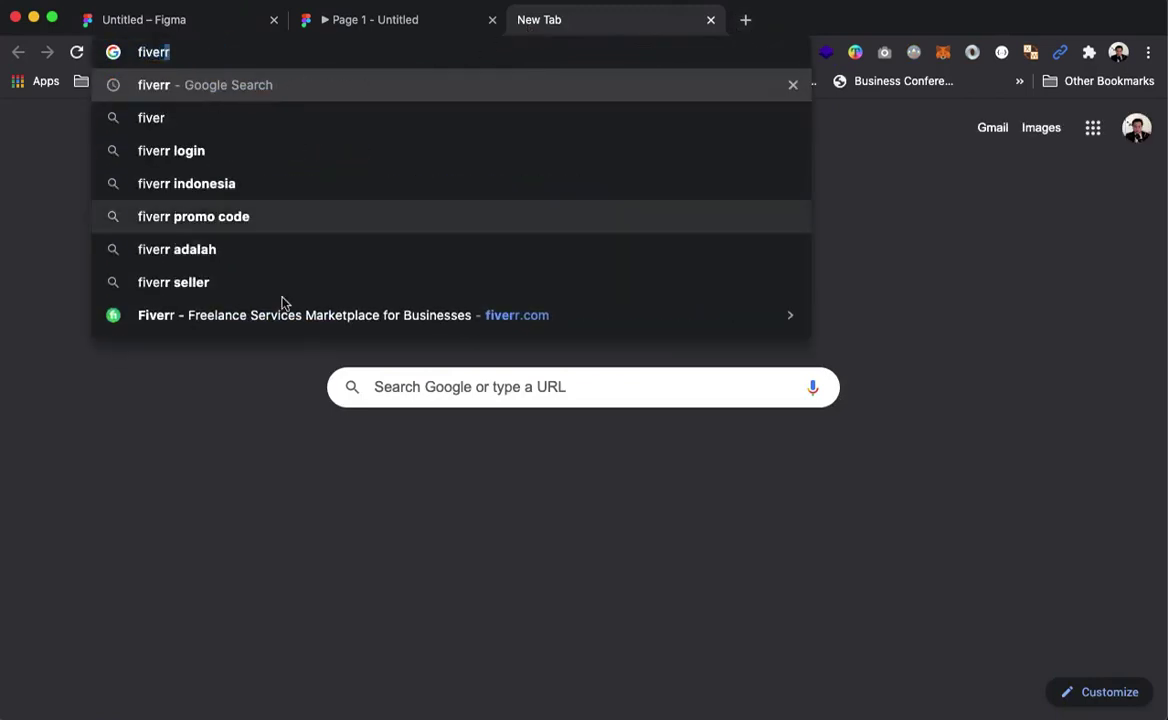
pyautogui.click(266, 312)
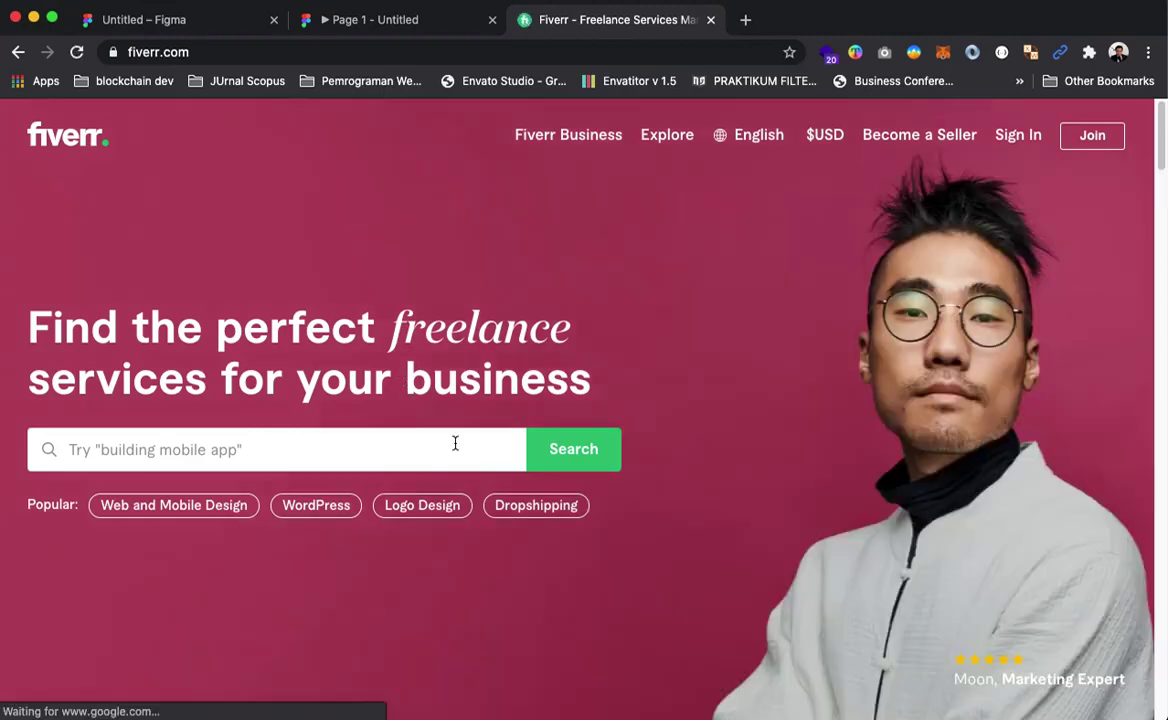
# Step: Examine the Popular professional services carousel on the Fiverr home page, then return to the Figma design
pyautogui.scroll(-10, 700, 511)
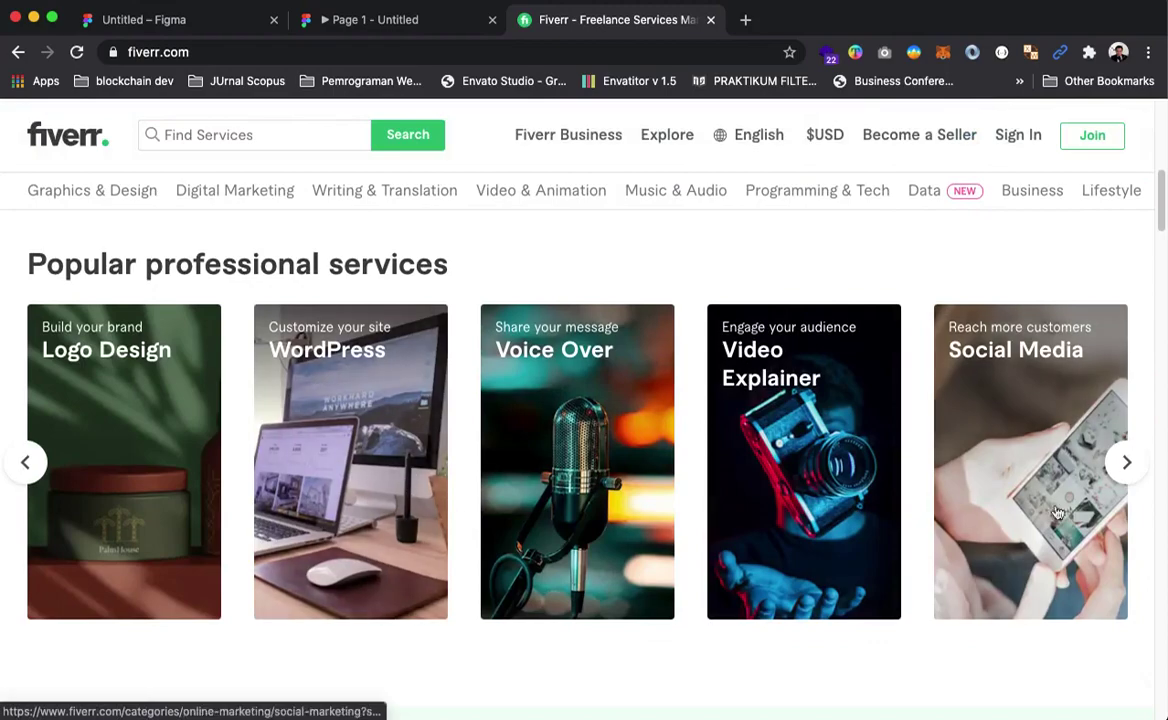
pyautogui.click(1126, 462)
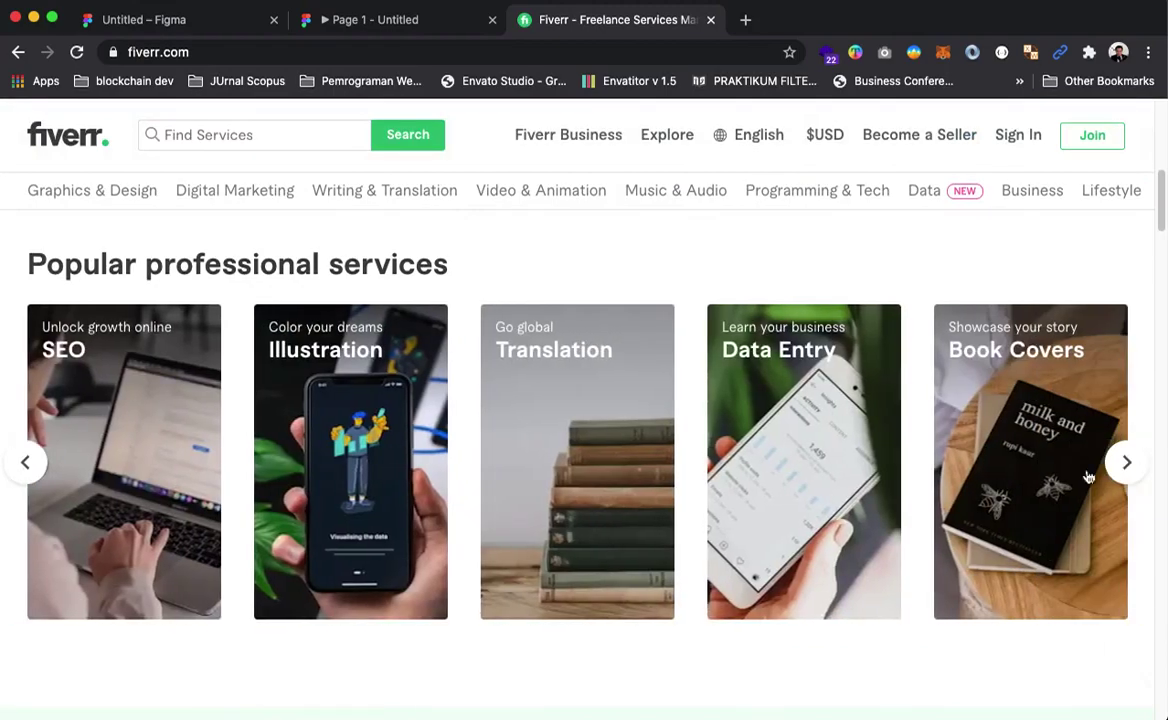
pyautogui.scroll(-15, 688, 514)
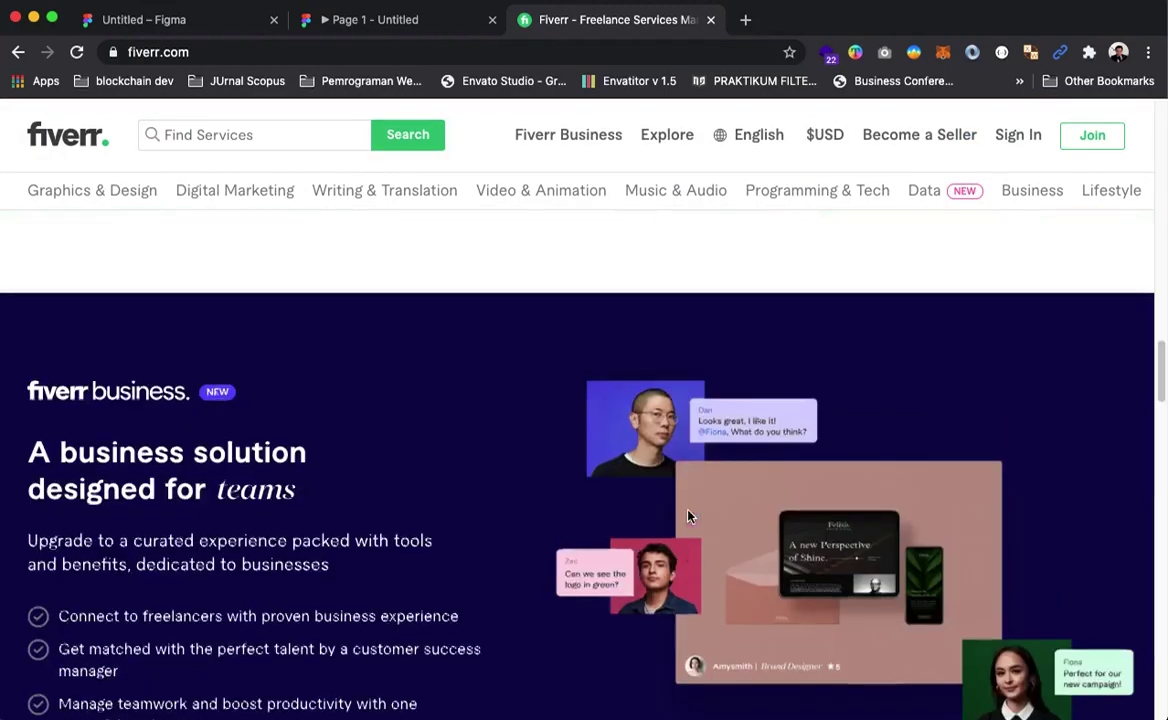
pyautogui.scroll(15, 688, 514)
pyautogui.scroll(5, 689, 516)
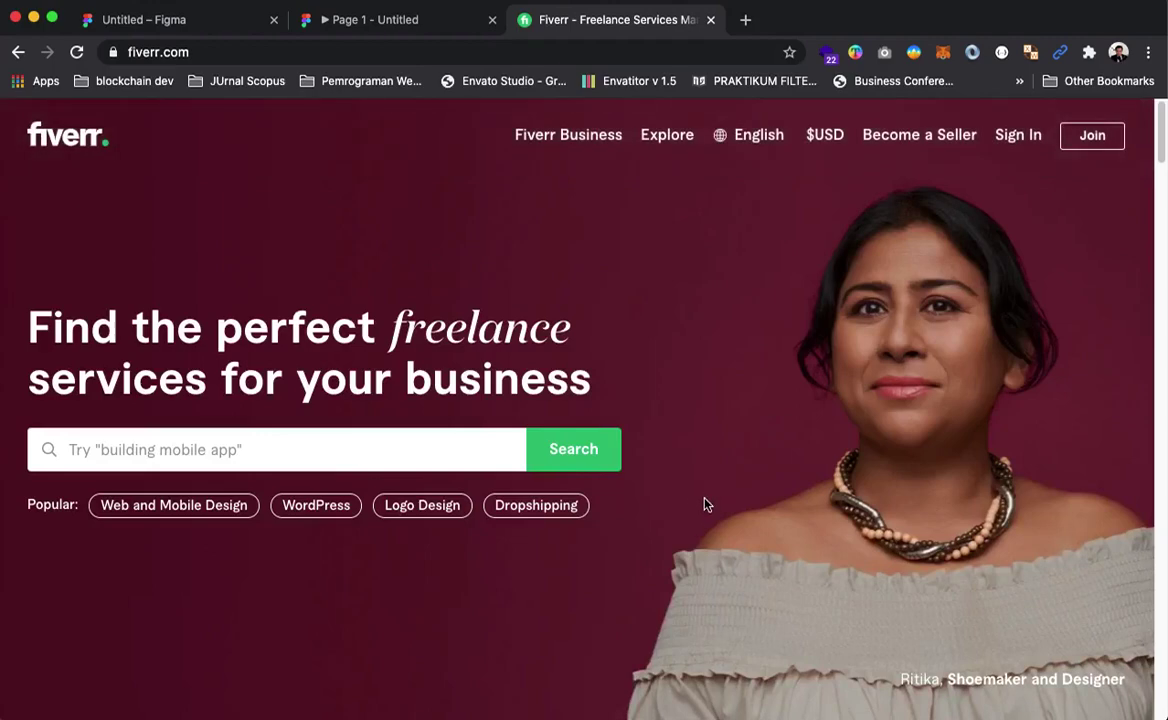
pyautogui.click(195, 22)
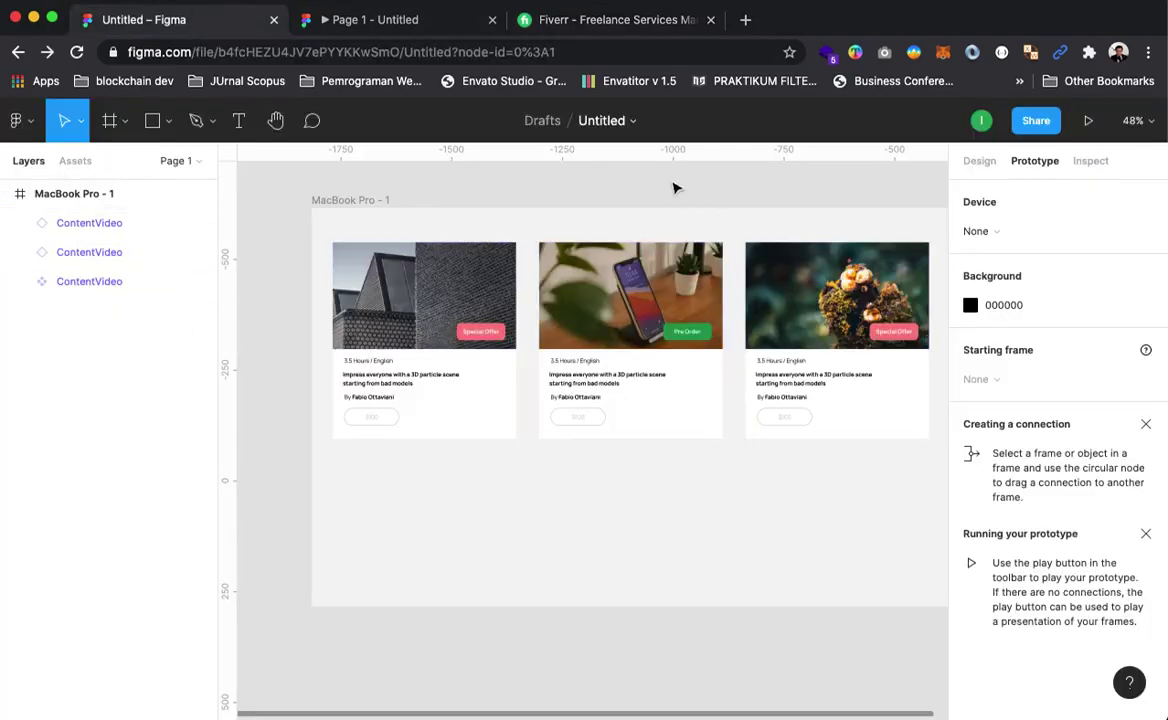
# Step: Duplicate the third video card twice and place the copies in a row extending past the artboard's right edge
pyautogui.moveTo(881, 519); pyautogui.dragTo(597, 509)
pyautogui.click(512, 305)
pyautogui.press('super+d')
pyautogui.moveTo(495, 288); pyautogui.dragTo(906, 314)
pyautogui.press('super+d')
# Step: Nest the copied card layers inside the MacBook Pro - 1 frame and fine-tune the last copy's horizontal position
pyautogui.keyDown('shift'); pyautogui.click(102, 228); pyautogui.keyUp('shift')
pyautogui.moveTo(99, 229); pyautogui.dragTo(96, 256)
pyautogui.click(831, 530)
pyautogui.moveTo(892, 388); pyautogui.dragTo(895, 388)
pyautogui.click(806, 529)
pyautogui.moveTo(590, 476); pyautogui.dragTo(568, 504)
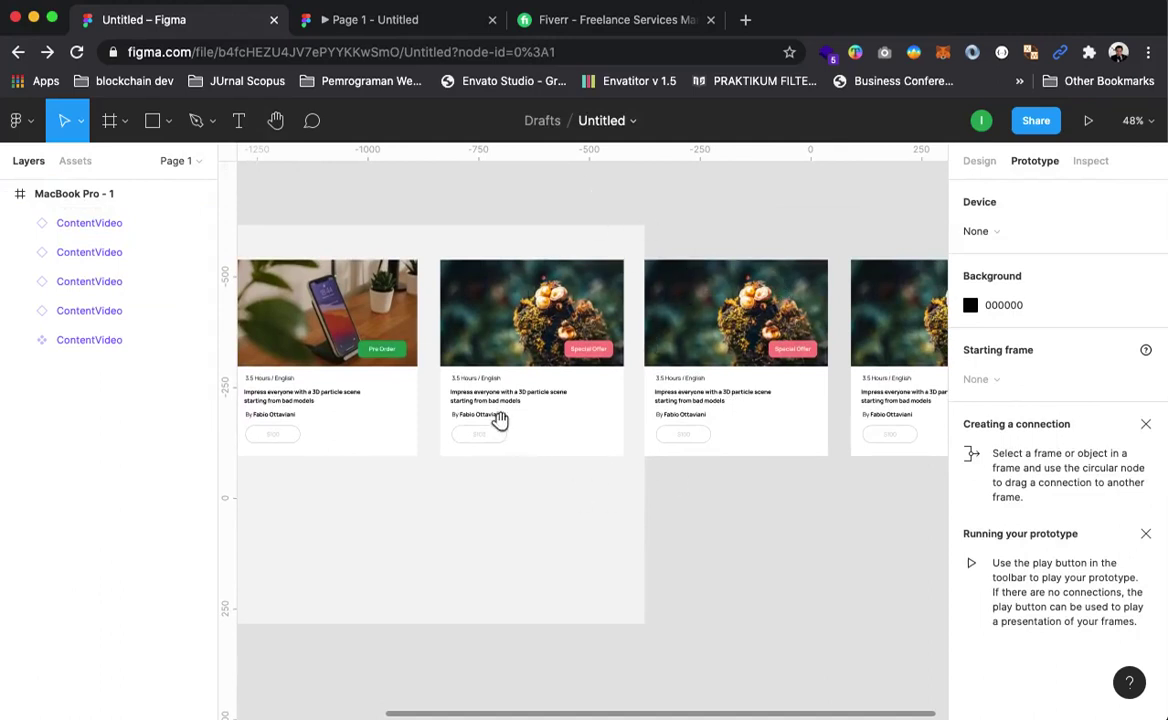
# Step: Wrap all five ContentVideo cards together in a new frame with Frame selection
pyautogui.moveTo(386, 575); pyautogui.dragTo(538, 545)
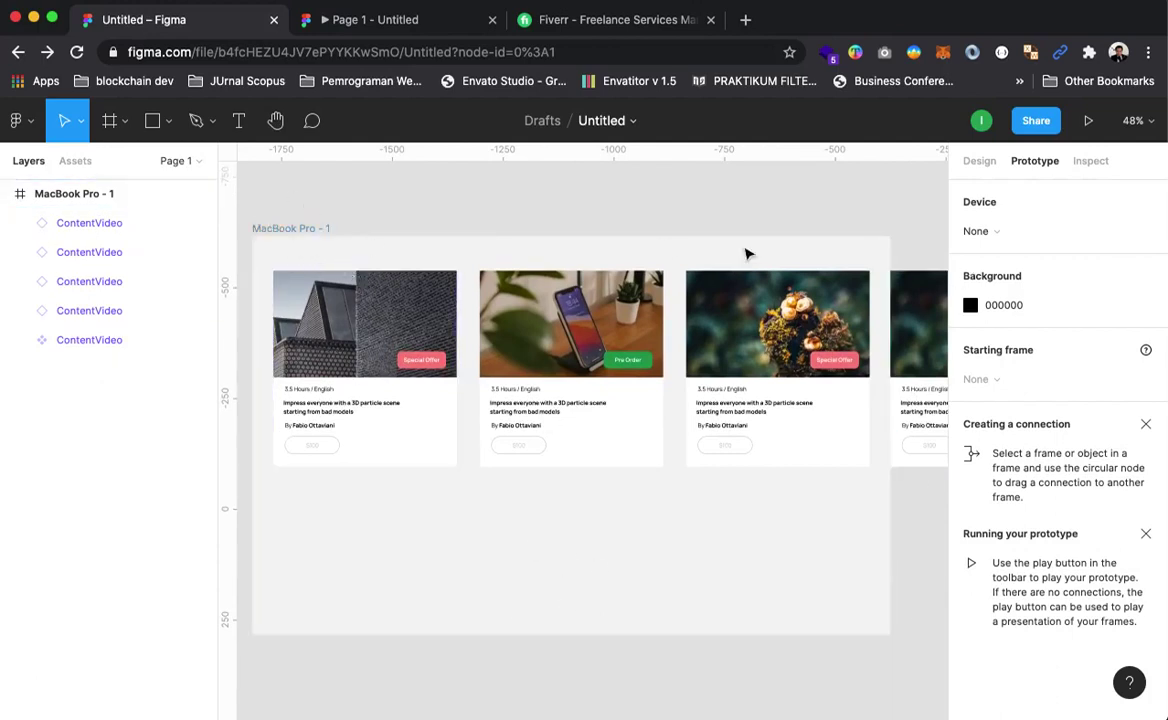
pyautogui.moveTo(683, 451); pyautogui.dragTo(320, 413)
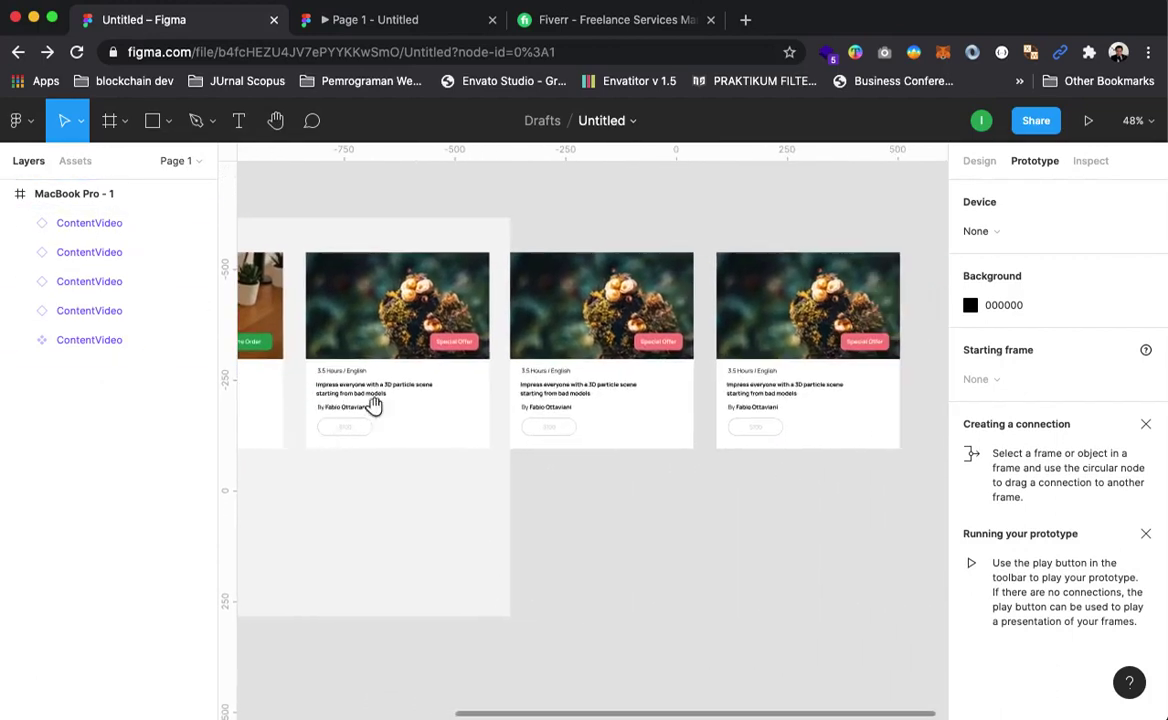
pyautogui.moveTo(553, 401); pyautogui.dragTo(761, 498)
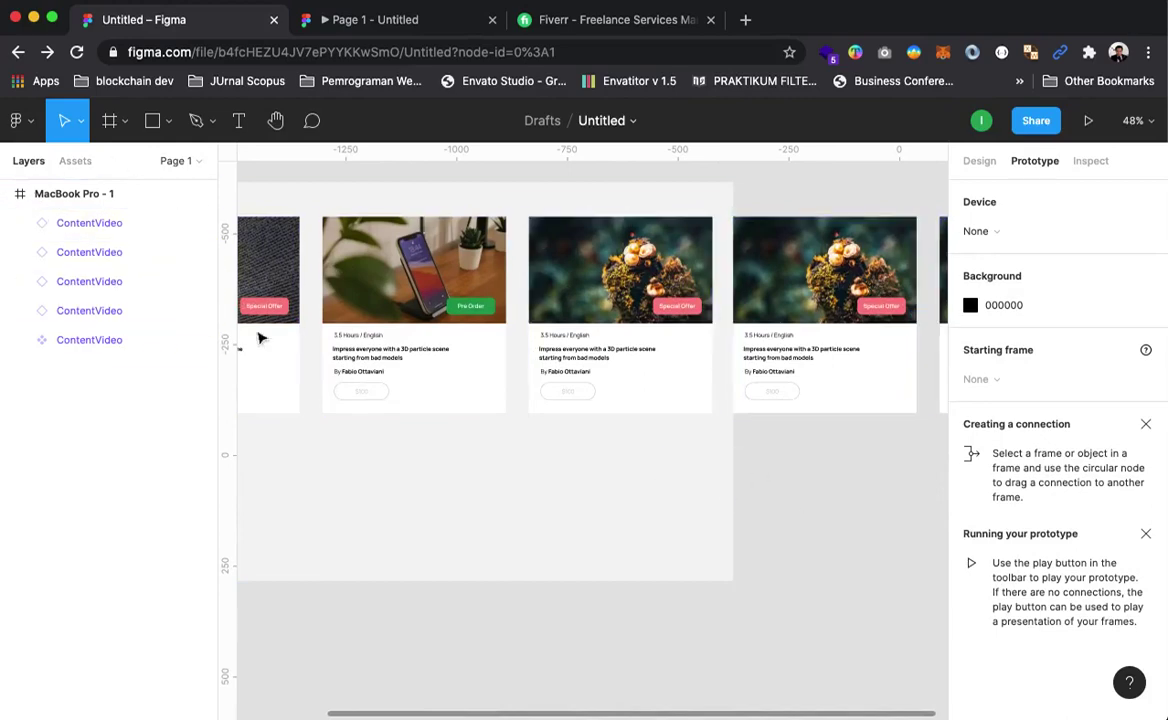
pyautogui.click(78, 226)
pyautogui.keyDown('shift'); pyautogui.click(86, 340); pyautogui.keyUp('shift')
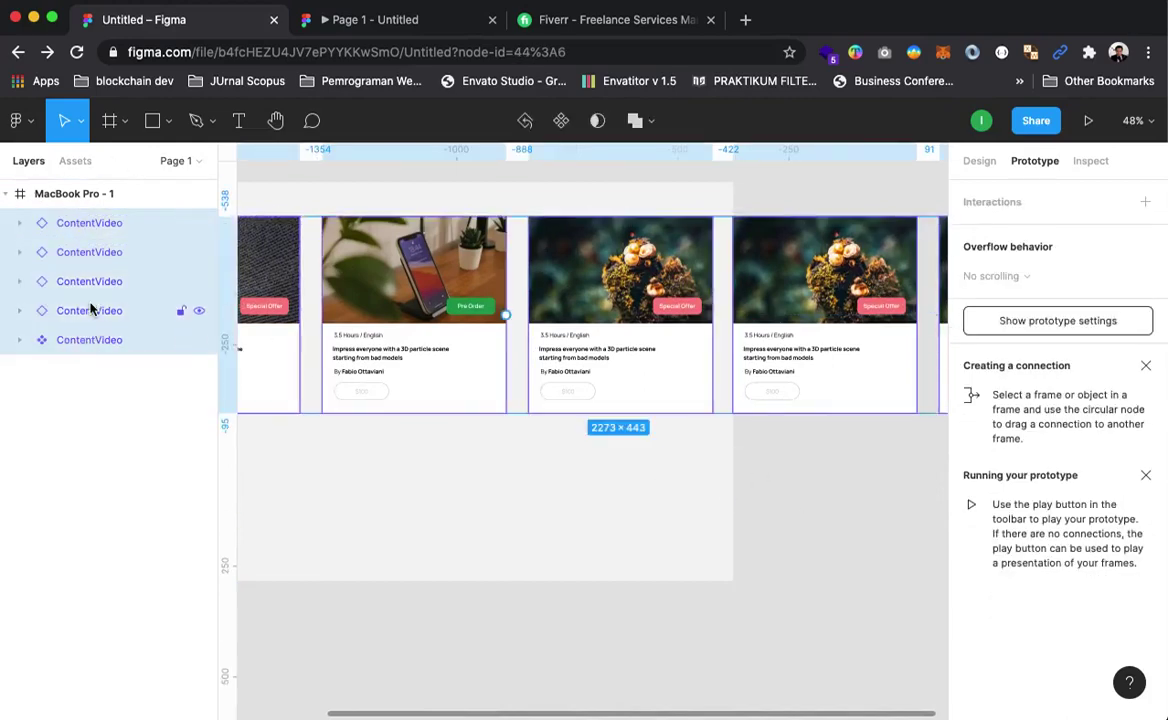
pyautogui.rightClick(85, 284)
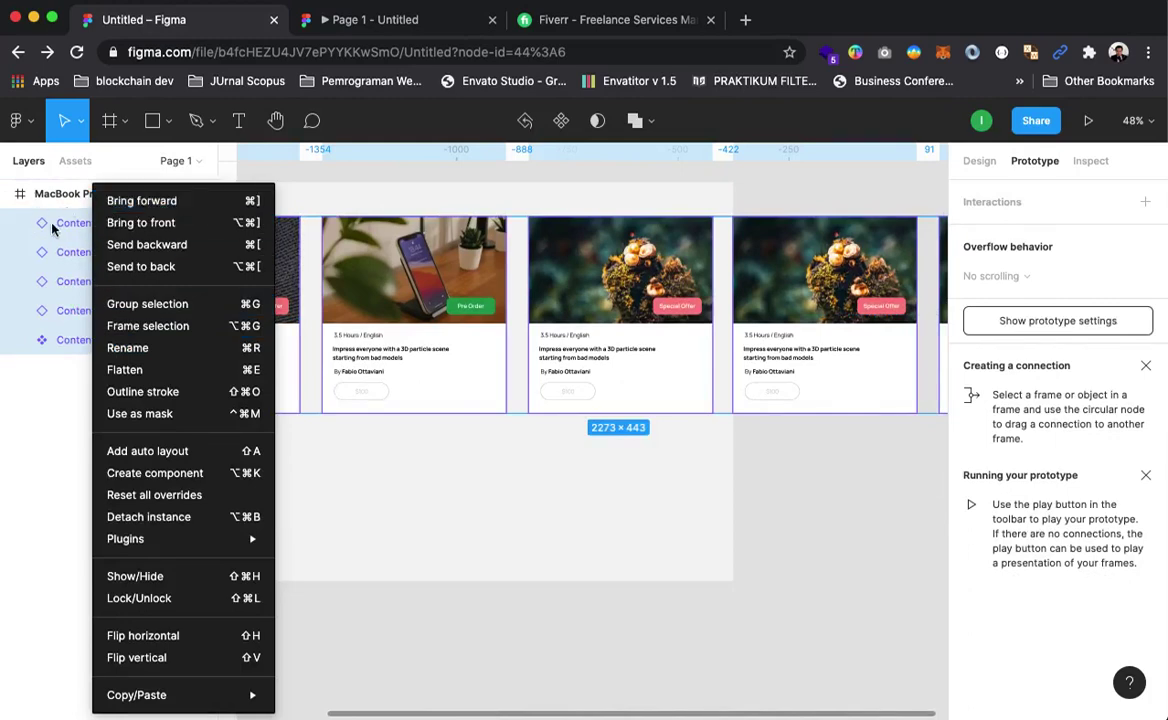
pyautogui.click(145, 334)
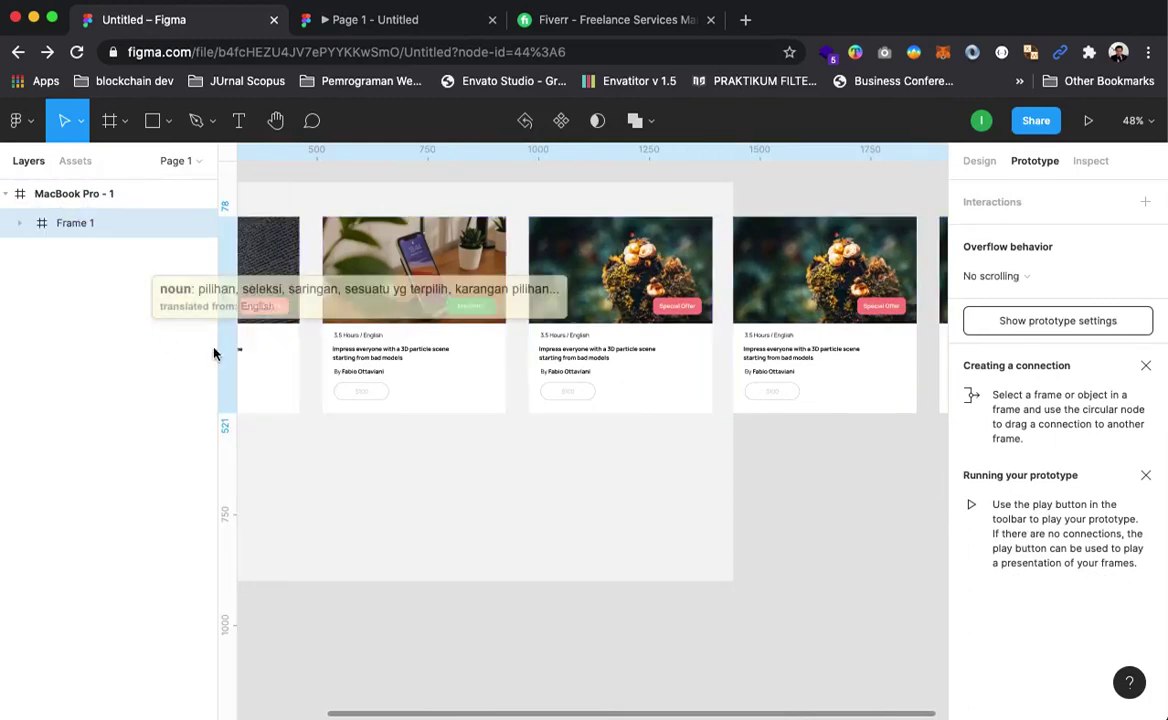
# Step: Narrow the cards' frame to end at the artboard's right edge and turn on Clip content for MacBook Pro - 1
pyautogui.moveTo(732, 527); pyautogui.dragTo(568, 566)
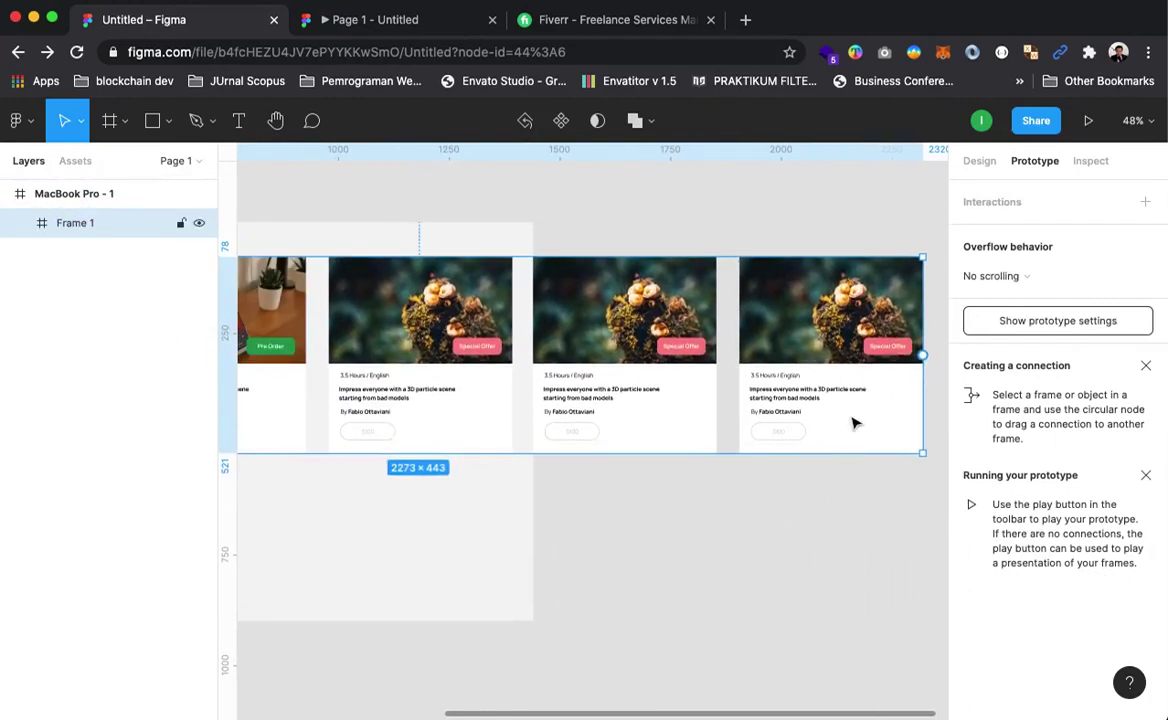
pyautogui.moveTo(917, 374); pyautogui.dragTo(533, 358)
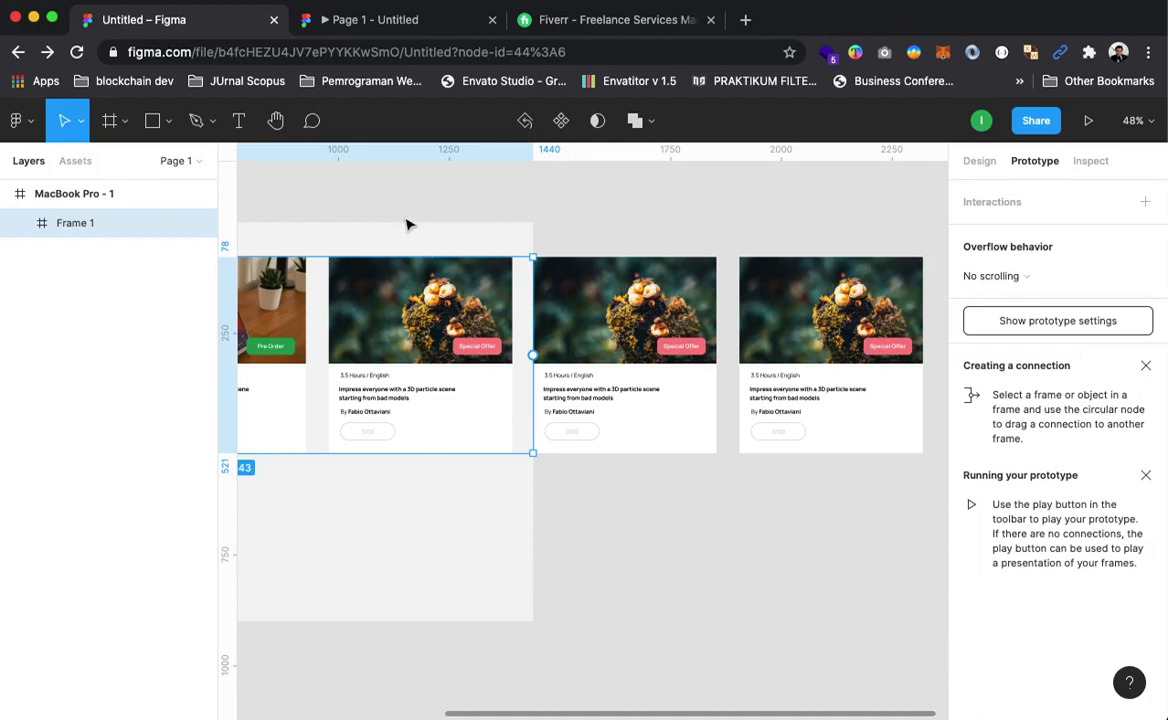
pyautogui.click(53, 196)
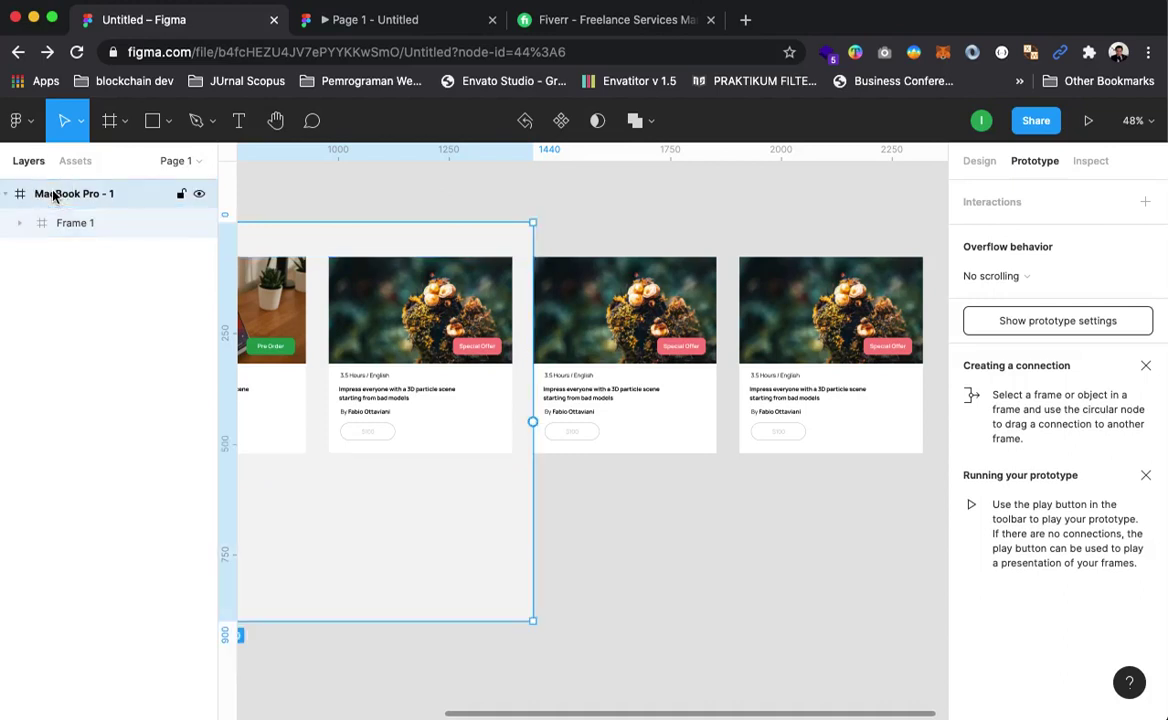
pyautogui.click(977, 162)
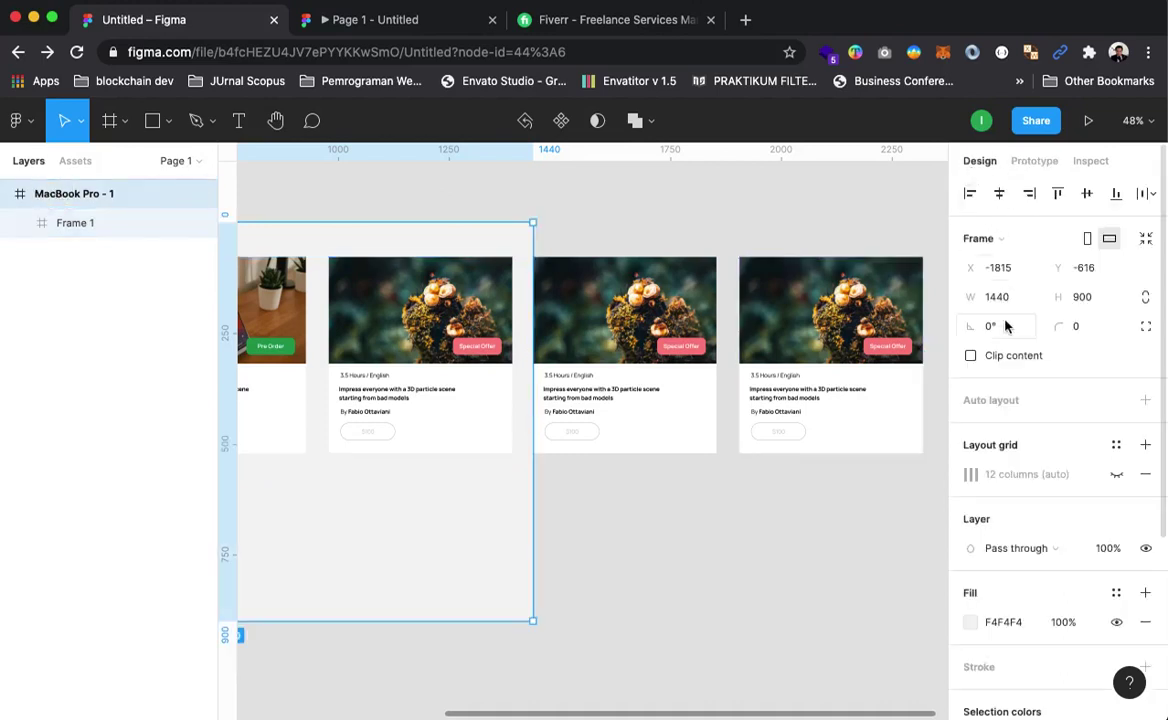
pyautogui.click(970, 361)
pyautogui.click(832, 540)
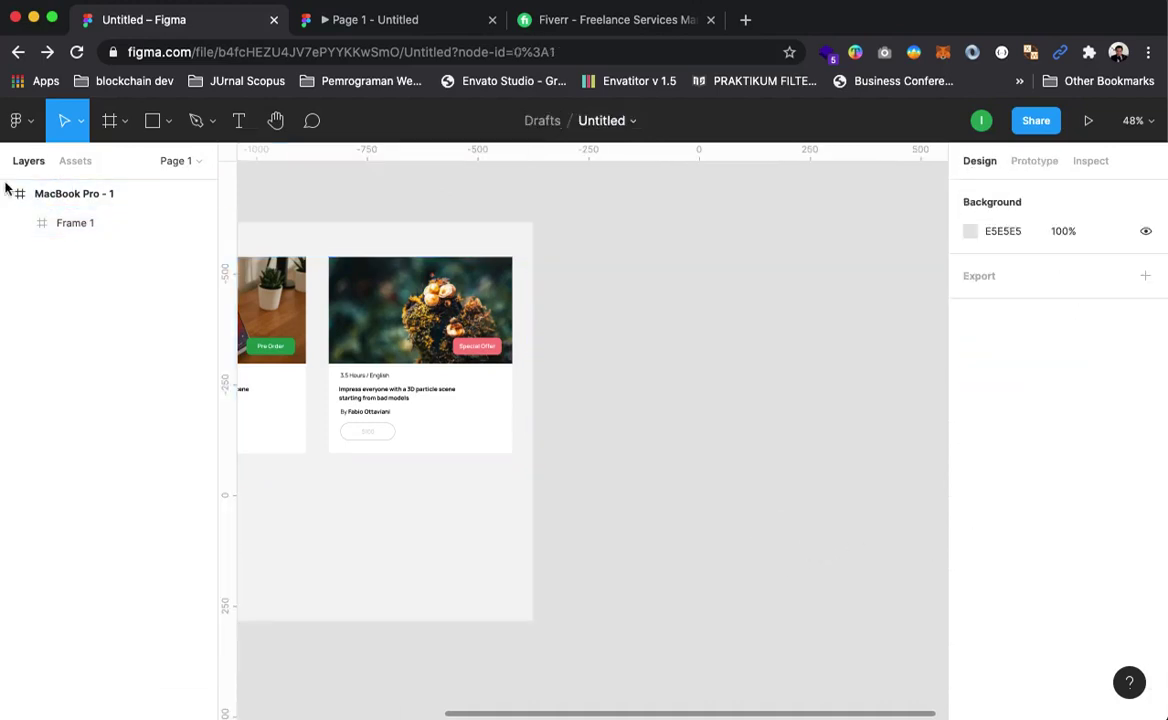
# Step: Set the overflow behavior of Frame 1 to Horizontal scrolling
pyautogui.click(70, 228)
pyautogui.click(1035, 162)
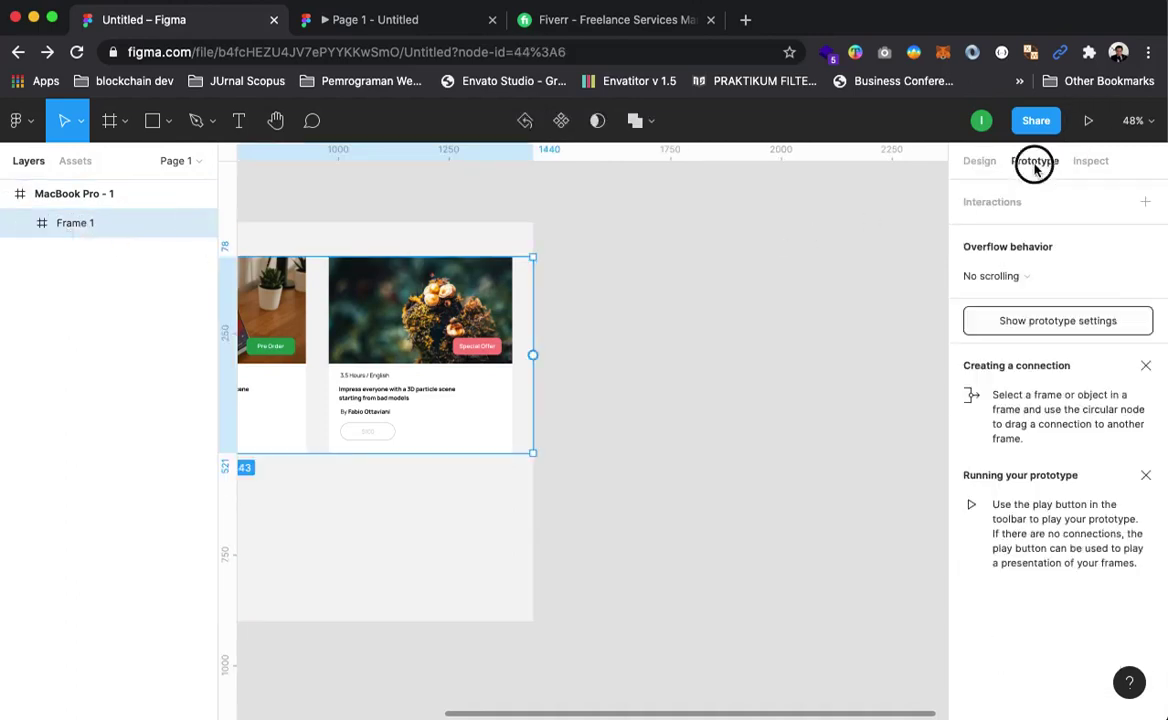
pyautogui.click(1012, 276)
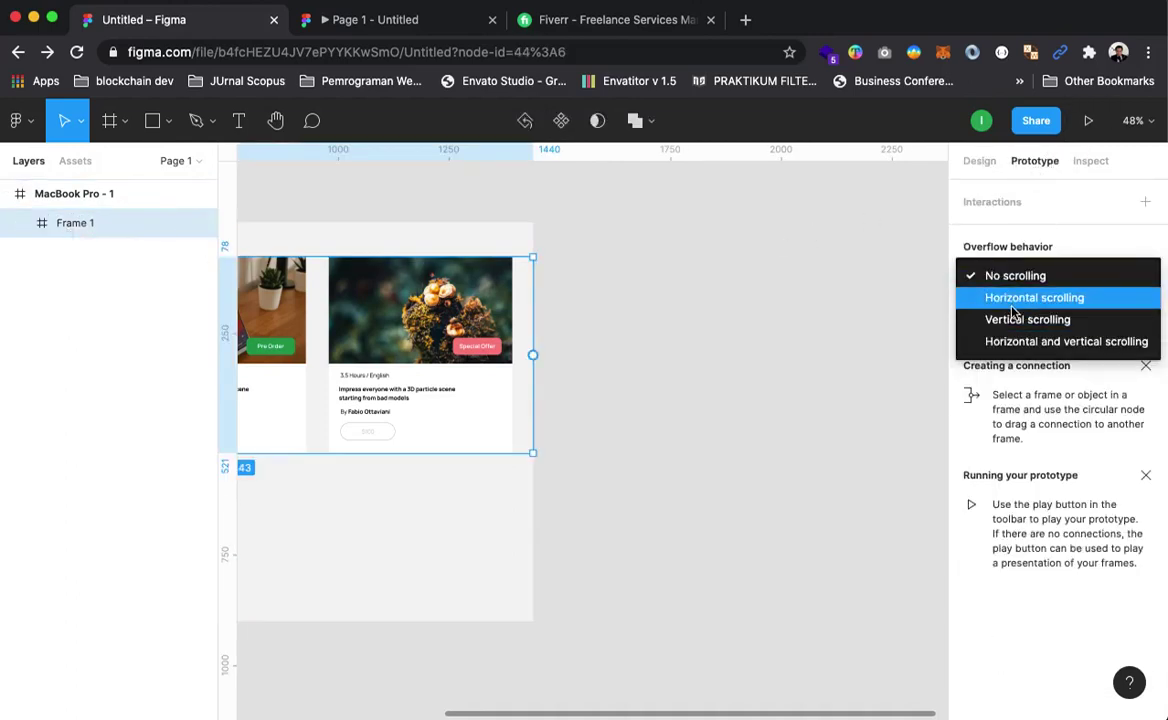
pyautogui.click(1012, 298)
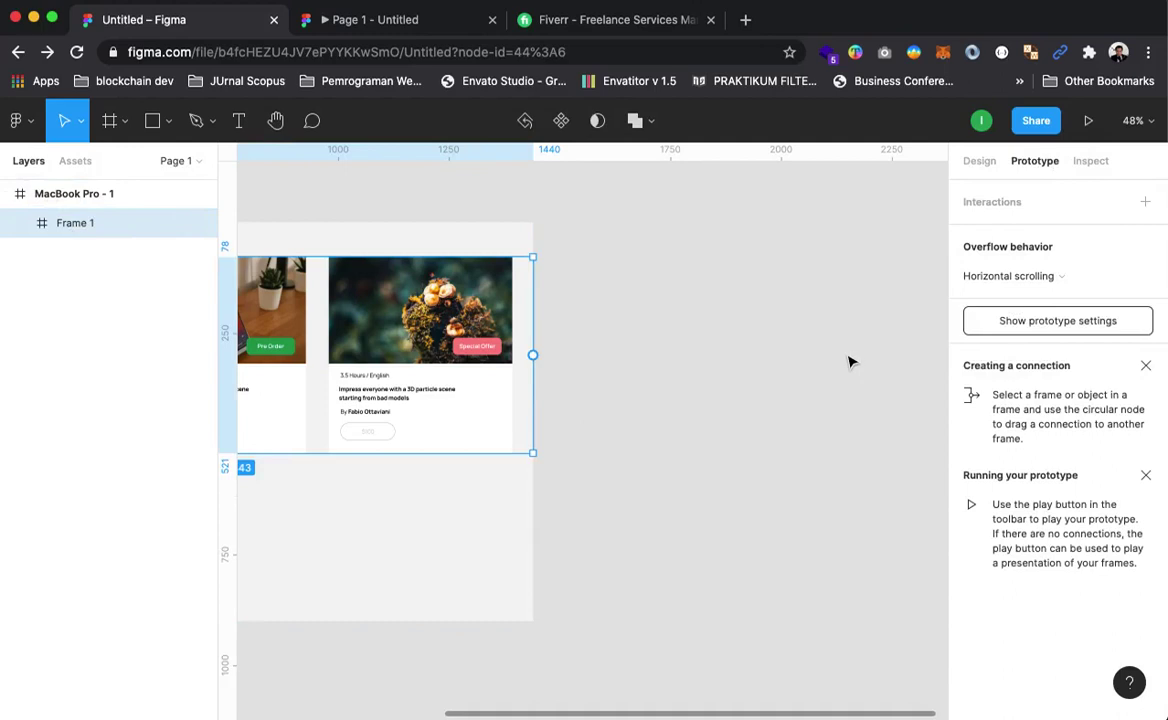
# Step: Play the prototype at Fill scaling, test sliding the cards sideways, and return to the design file
pyautogui.click(1087, 121)
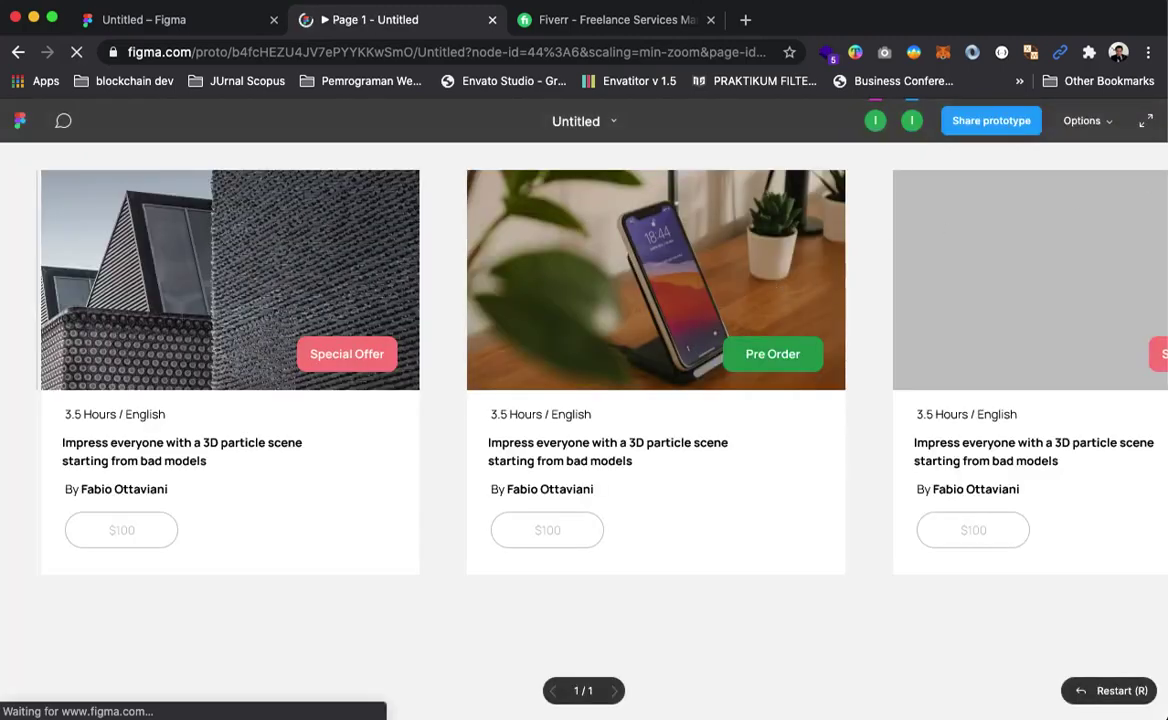
pyautogui.click(1085, 121)
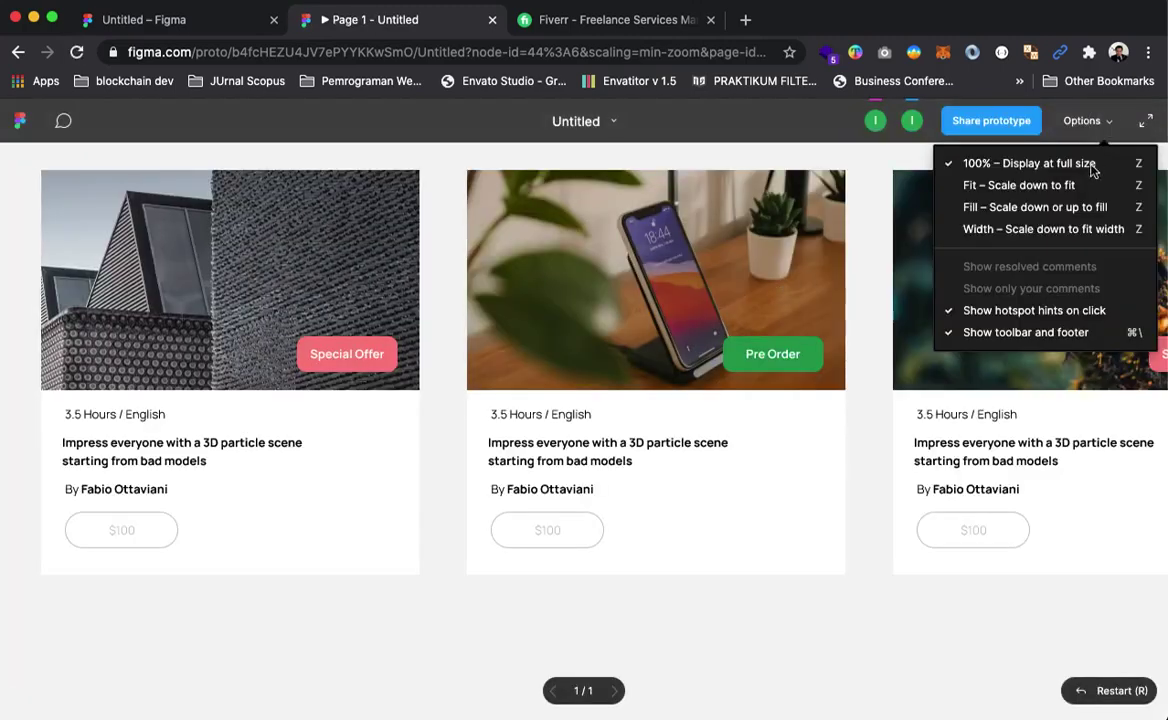
pyautogui.click(1027, 210)
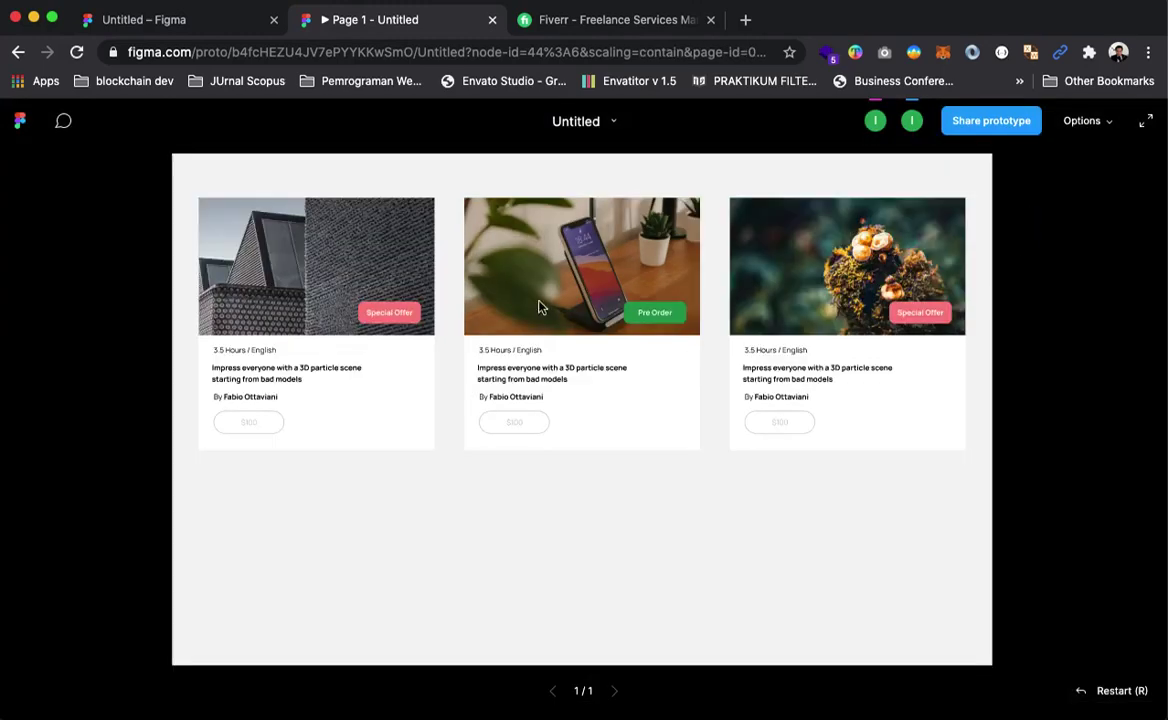
pyautogui.moveTo(868, 283); pyautogui.dragTo(772, 235)
pyautogui.moveTo(806, 275); pyautogui.dragTo(165, 250)
pyautogui.click(156, 21)
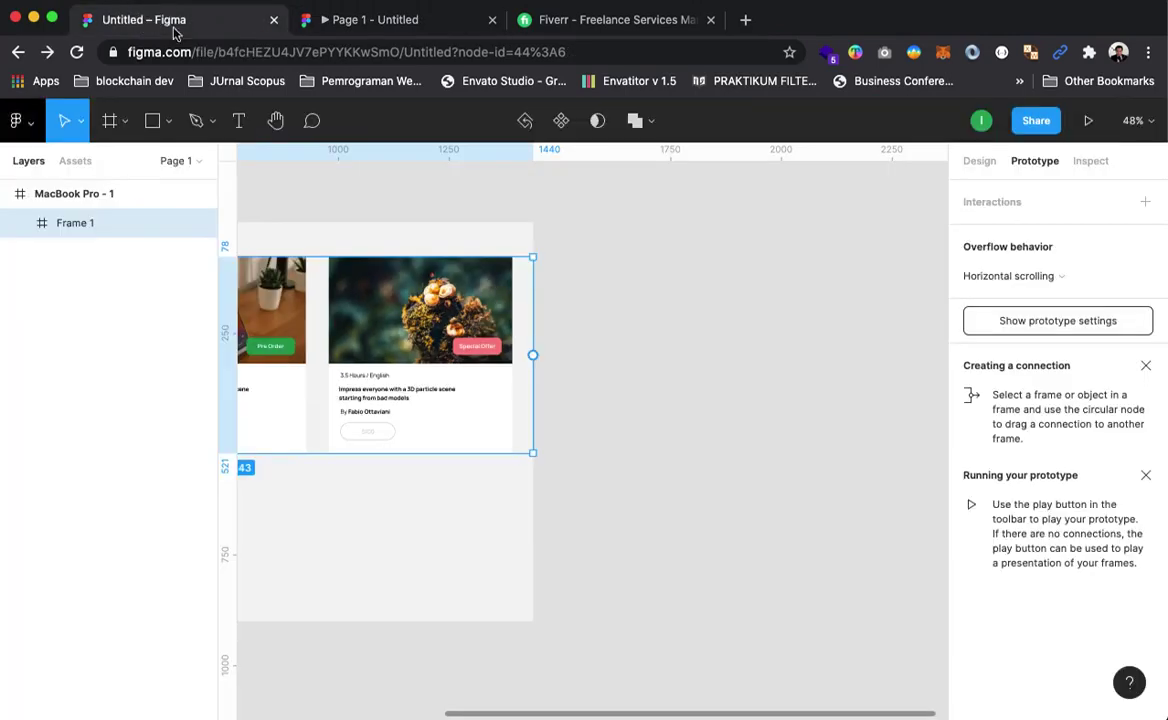
# Step: Switch to the Fiverr home page and examine how its sections and carousel arrows are laid out
pyautogui.click(618, 308)
pyautogui.moveTo(379, 331); pyautogui.dragTo(599, 386)
pyautogui.keyDown('alt'); pyautogui.click(592, 377); pyautogui.keyUp('alt')
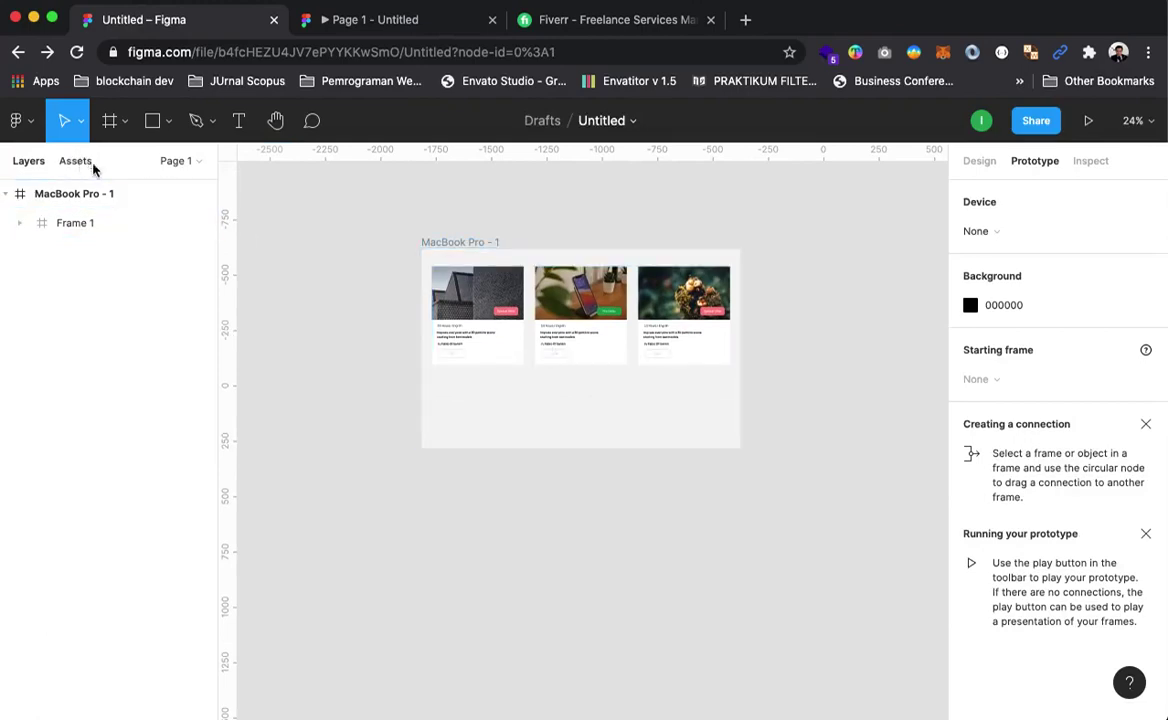
pyautogui.click(576, 24)
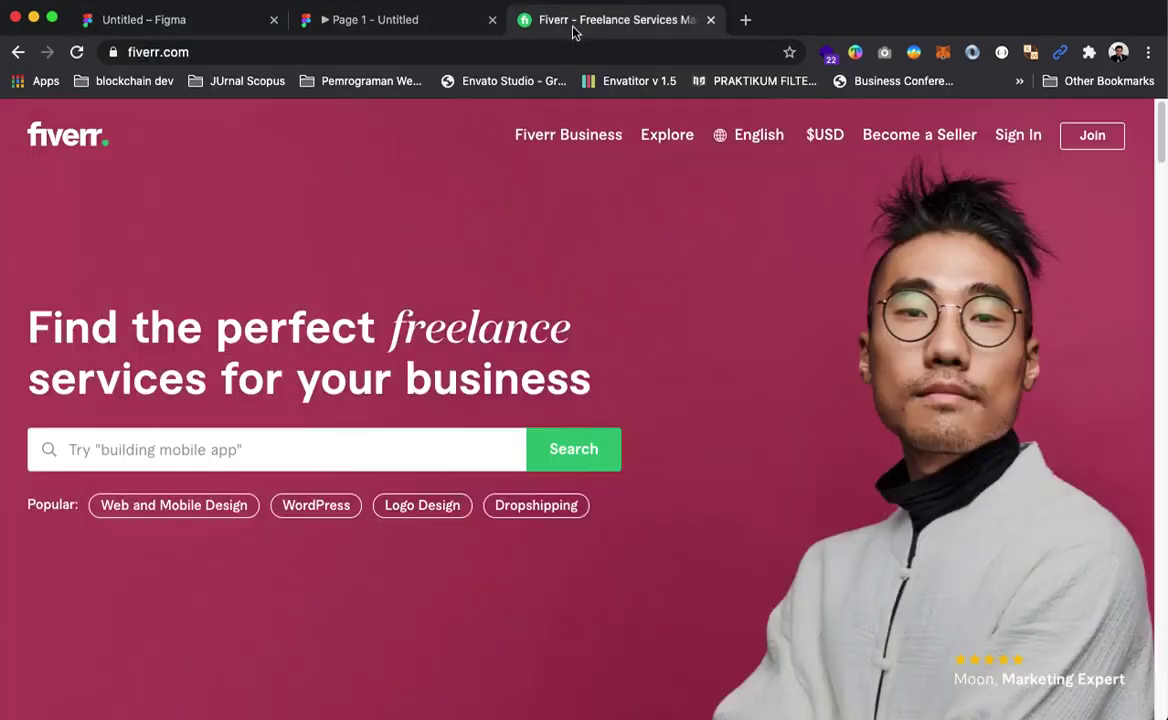
pyautogui.scroll(-15, 618, 459)
pyautogui.scroll(-5, 660, 418)
pyautogui.scroll(2, 467, 415)
pyautogui.scroll(-4, 240, 386)
pyautogui.scroll(1, 120, 487)
pyautogui.scroll(4, 118, 487)
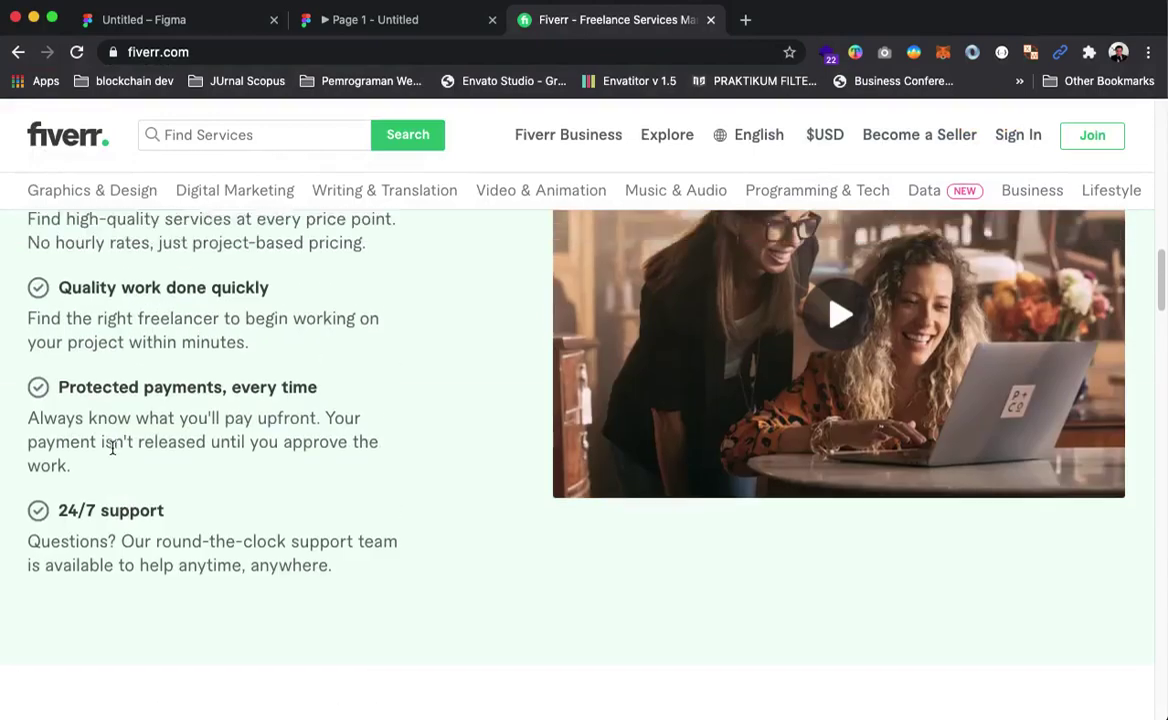
pyautogui.scroll(-10, 313, 514)
pyautogui.scroll(-5, 315, 513)
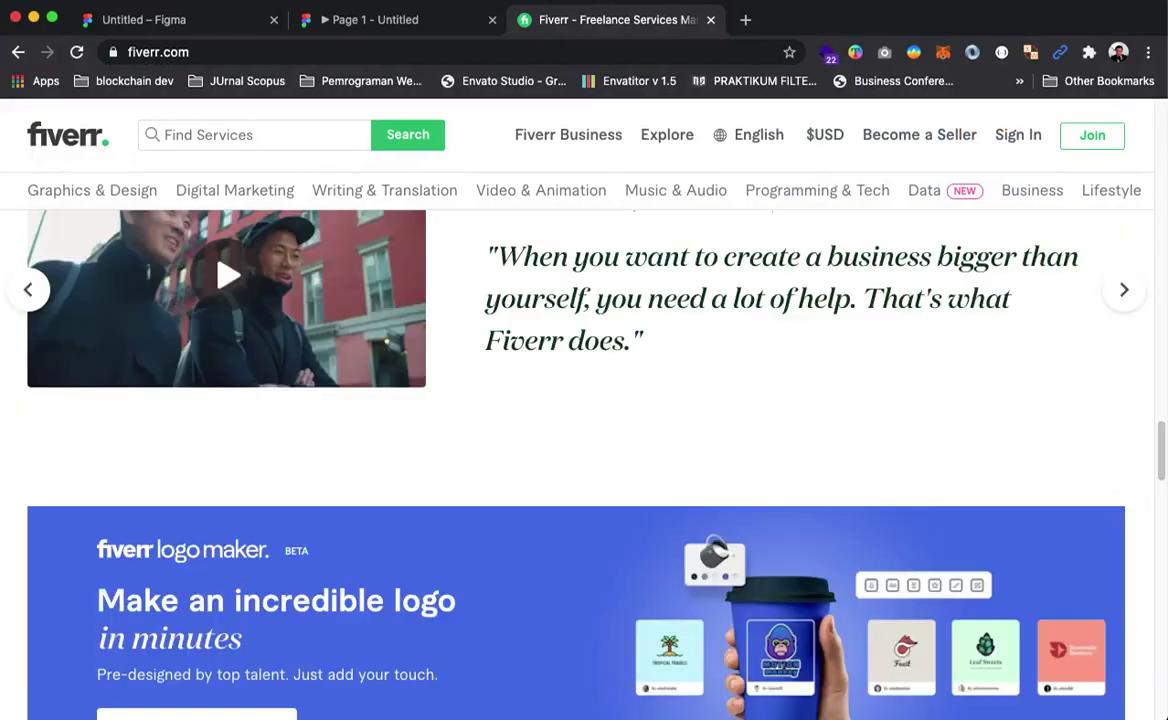
# Step: Switch back to the Figma design file
pyautogui.click(191, 22)
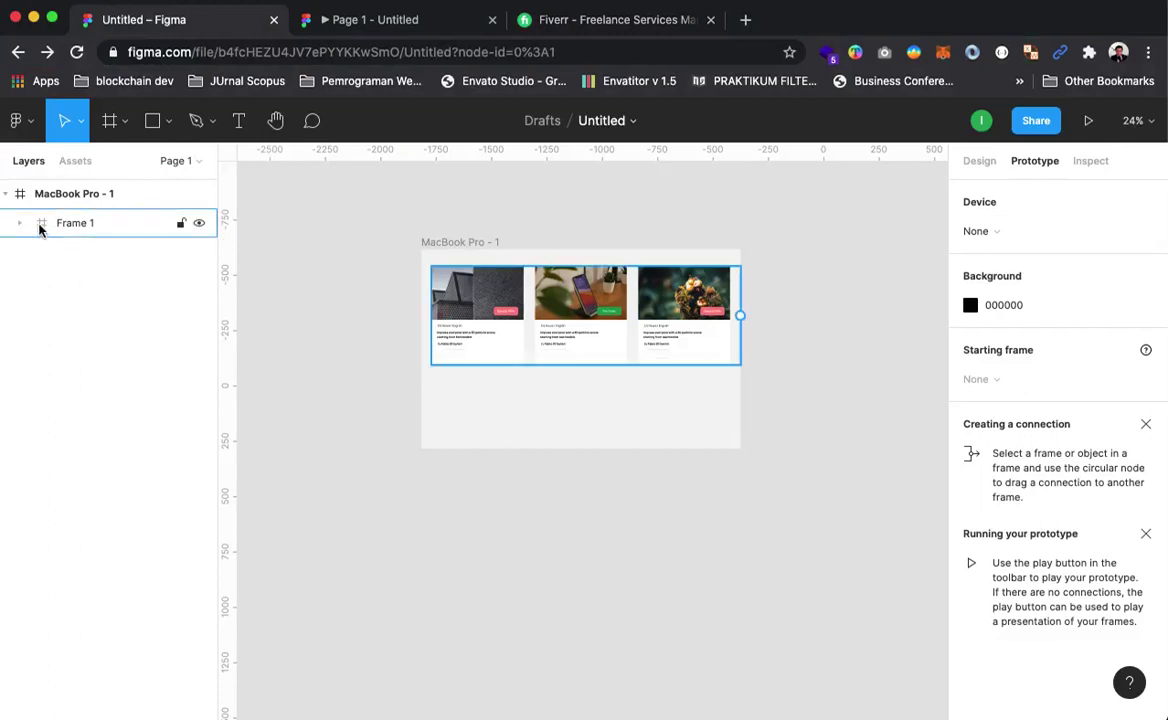
# Step: Place an instance of the local ContentVideo component below the first card, aligned with that card's left edge
pyautogui.click(65, 161)
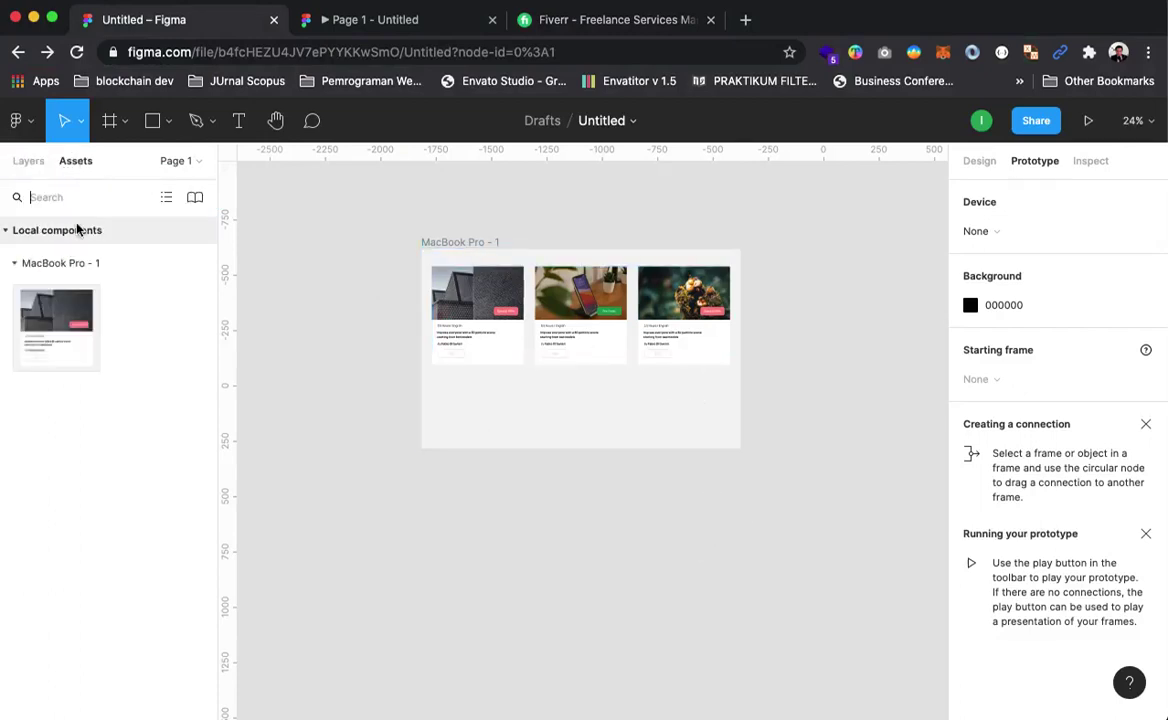
pyautogui.moveTo(59, 318); pyautogui.dragTo(460, 412)
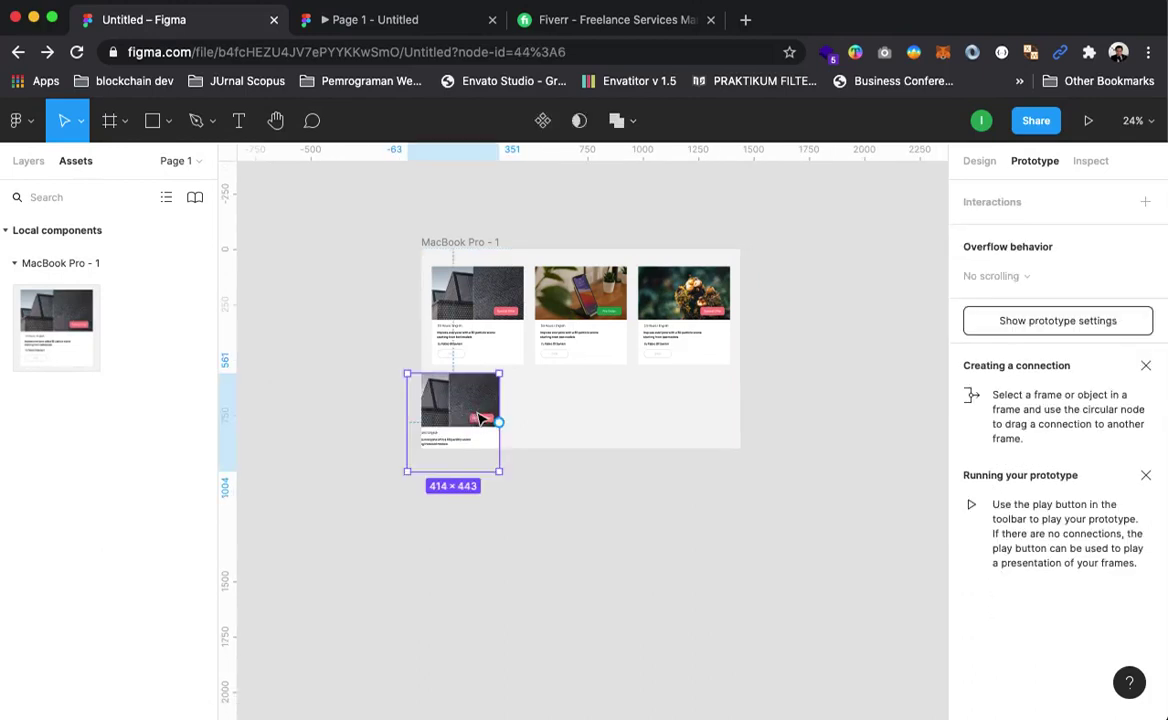
pyautogui.click(29, 162)
pyautogui.moveTo(443, 404); pyautogui.dragTo(465, 411)
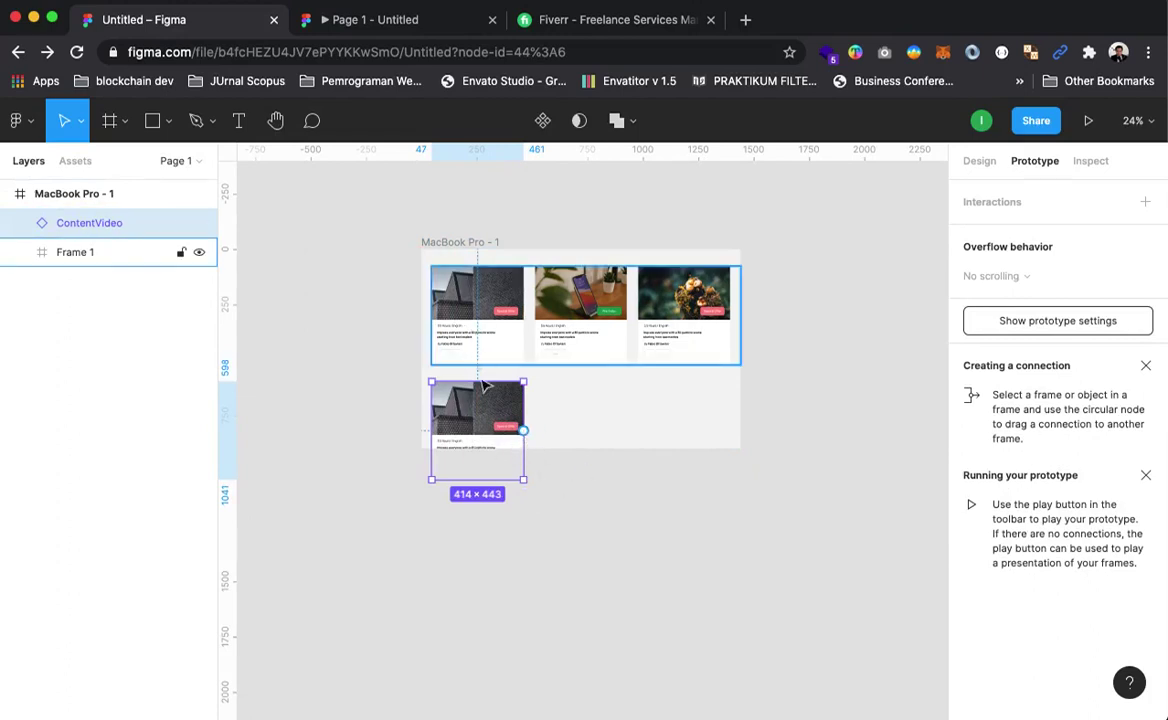
# Step: Widen the ContentVideo instance below the cards to about 1346 px so it spans the row of three cards
pyautogui.click(20, 224)
pyautogui.click(20, 224)
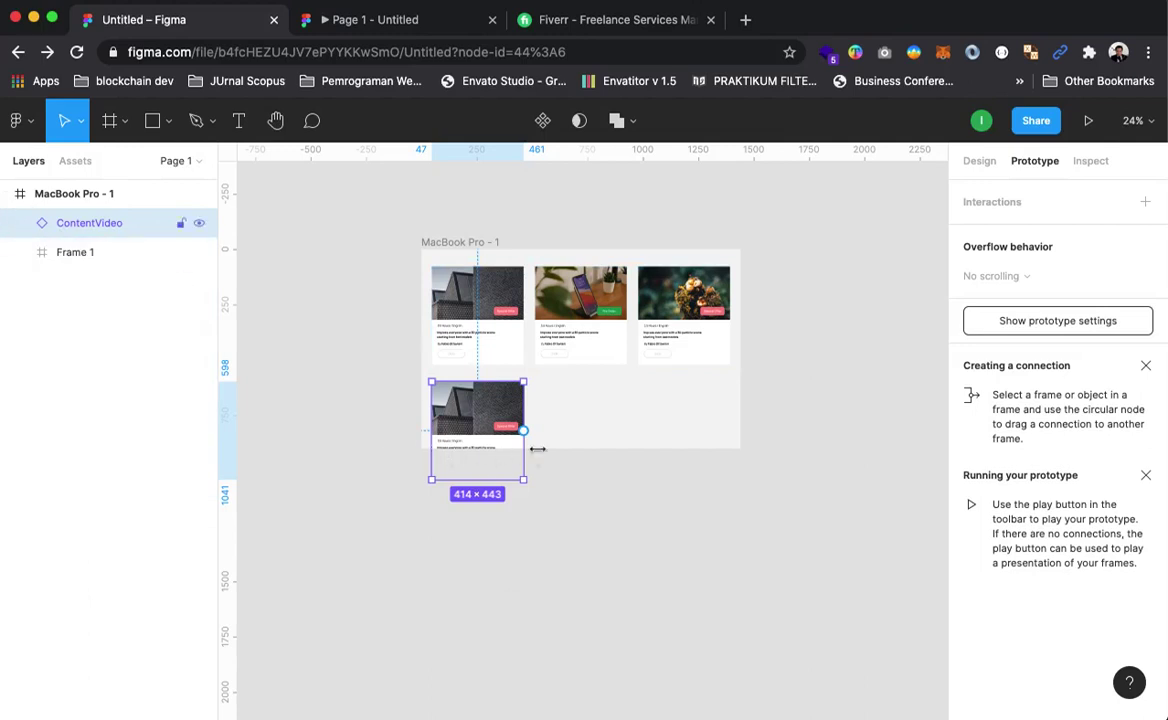
pyautogui.doubleClick(69, 229)
pyautogui.press('Escape')
pyautogui.doubleClick(470, 420)
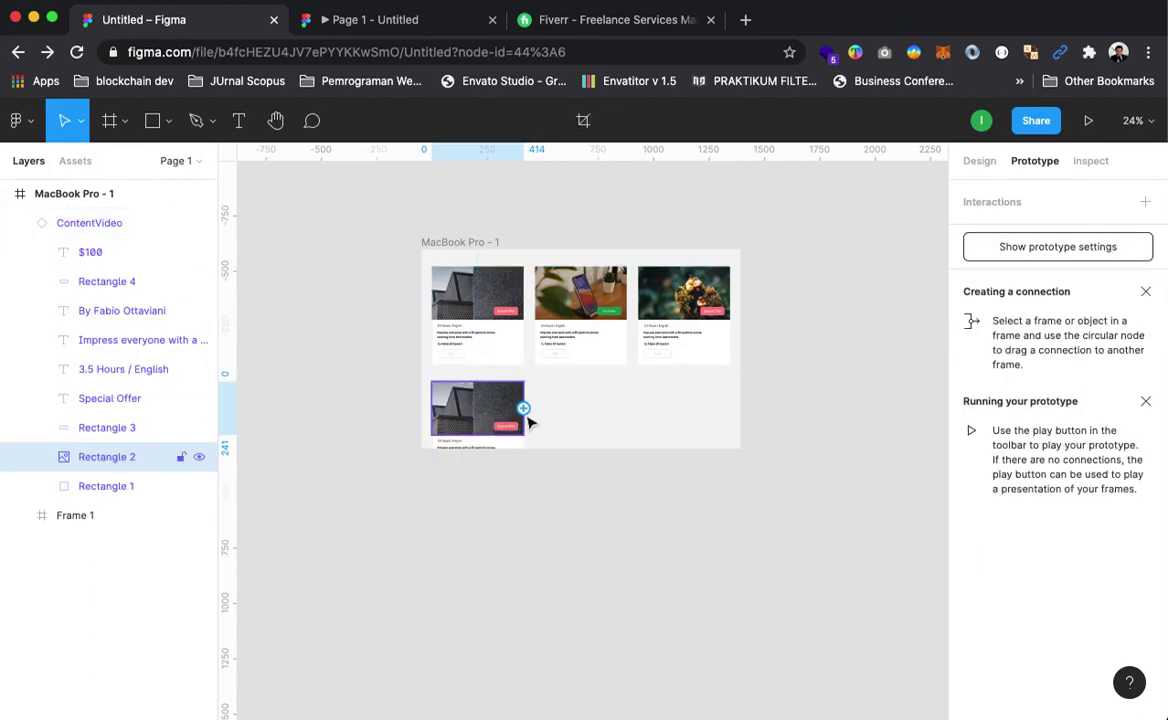
pyautogui.click(482, 411)
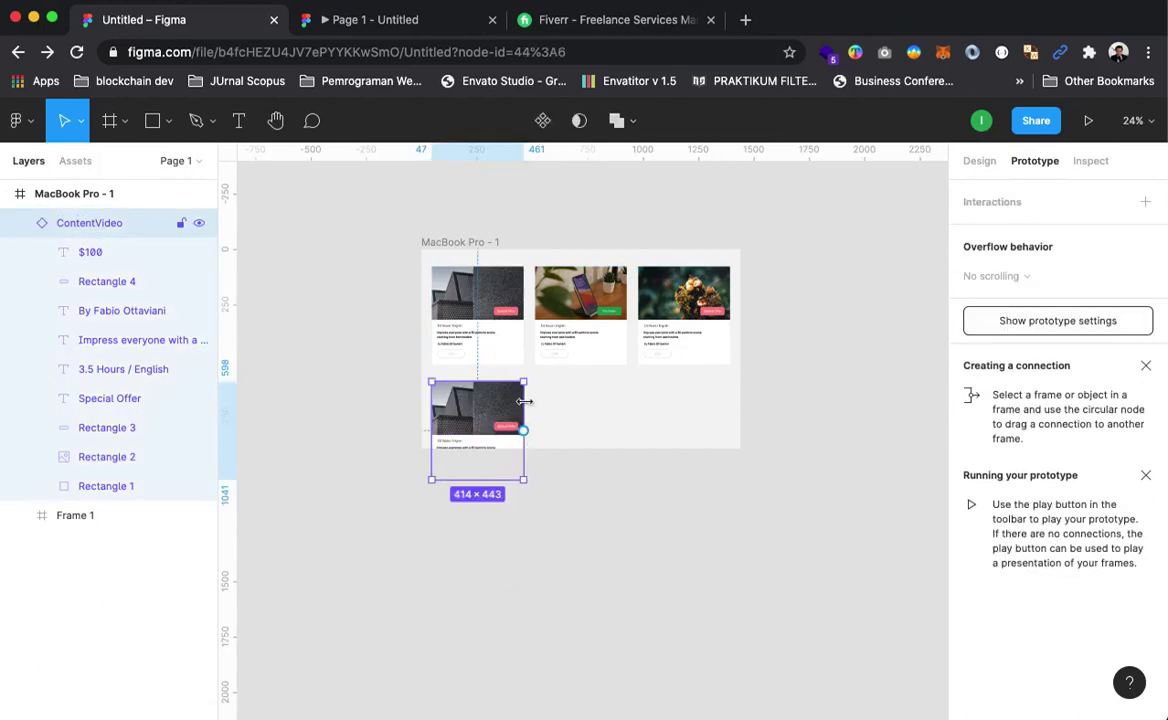
pyautogui.moveTo(524, 401); pyautogui.dragTo(729, 413)
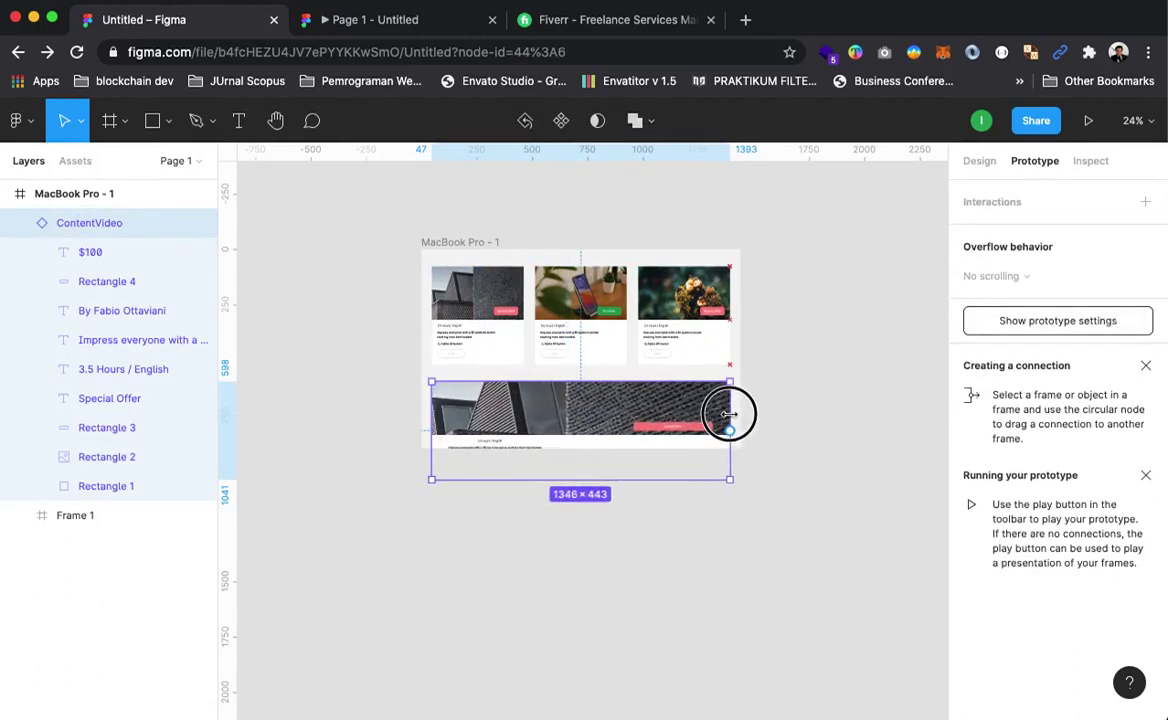
# Step: Try to reposition the text inside the stretched card, and reset all overrides of the ContentVideo instance
pyautogui.click(777, 499)
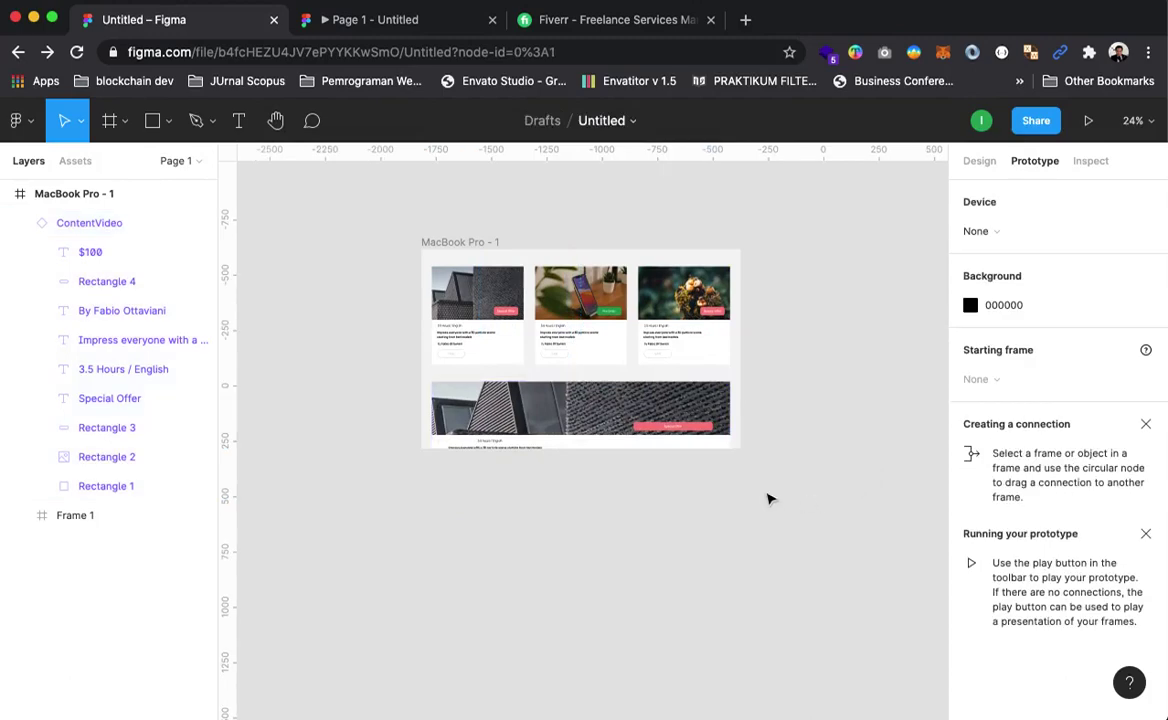
pyautogui.click(541, 453)
pyautogui.moveTo(514, 535); pyautogui.dragTo(592, 506)
pyautogui.doubleClick(570, 346)
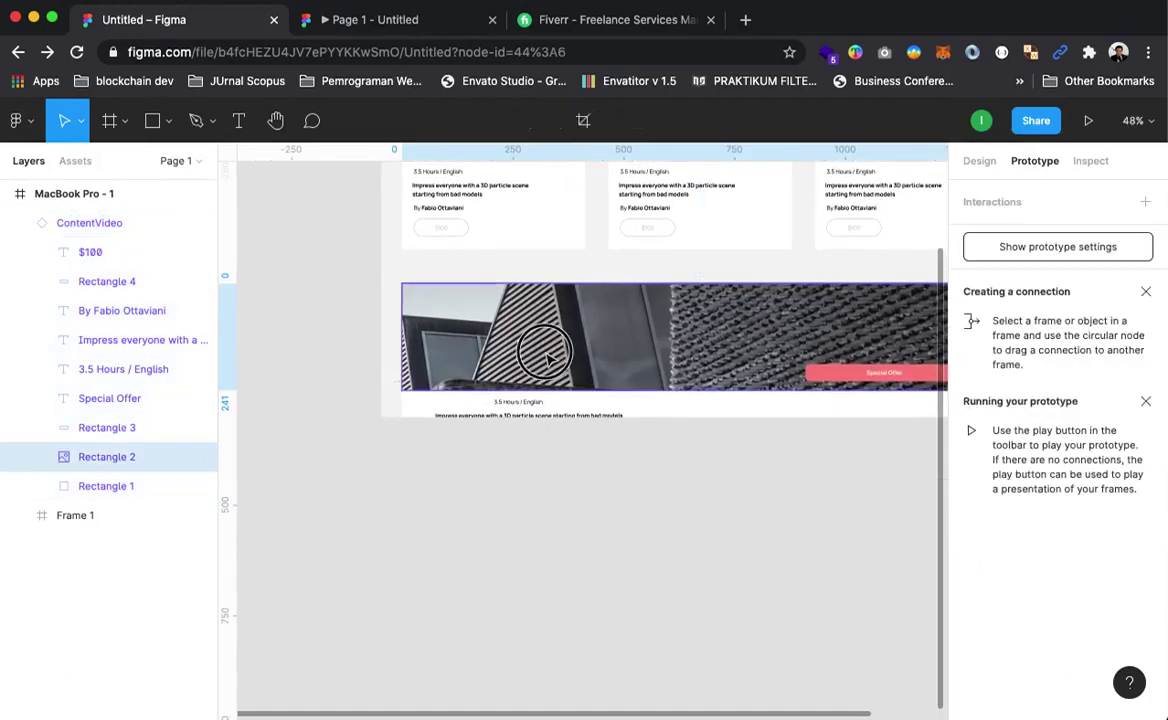
pyautogui.click(510, 401)
pyautogui.moveTo(508, 400)
pyautogui.mouseDown()
pyautogui.moveTo(490, 399)
pyautogui.moveTo(498, 410)
pyautogui.mouseUp()
pyautogui.press('super+z')
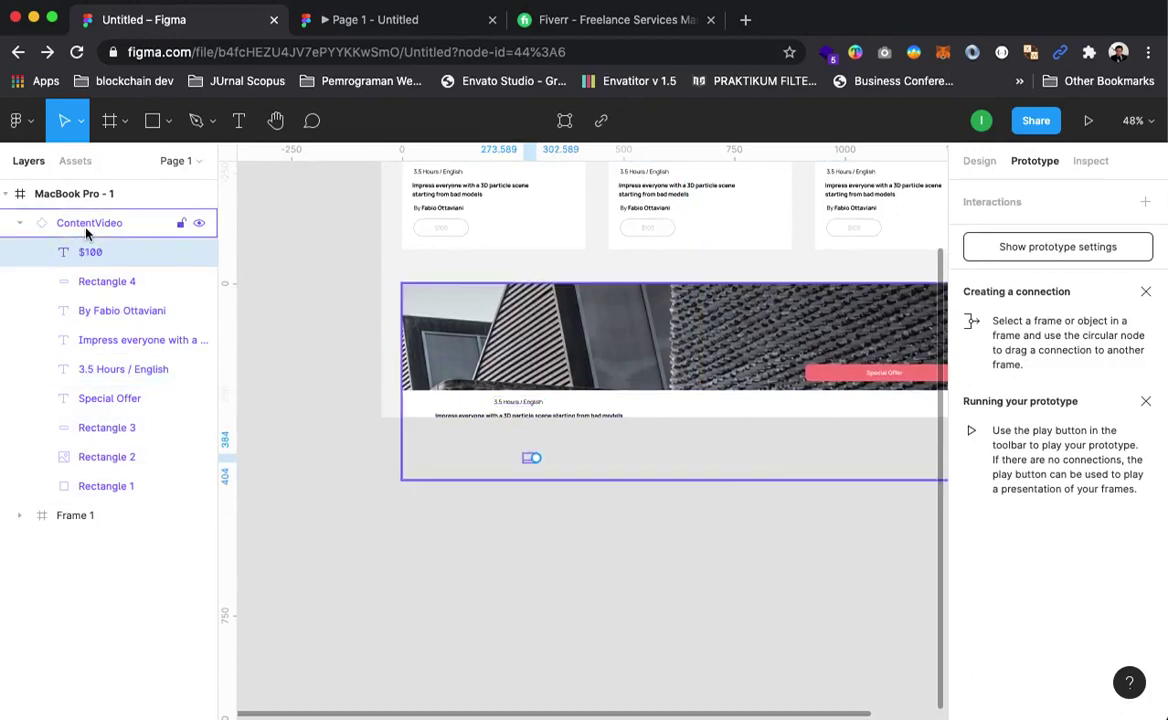
pyautogui.rightClick(84, 228)
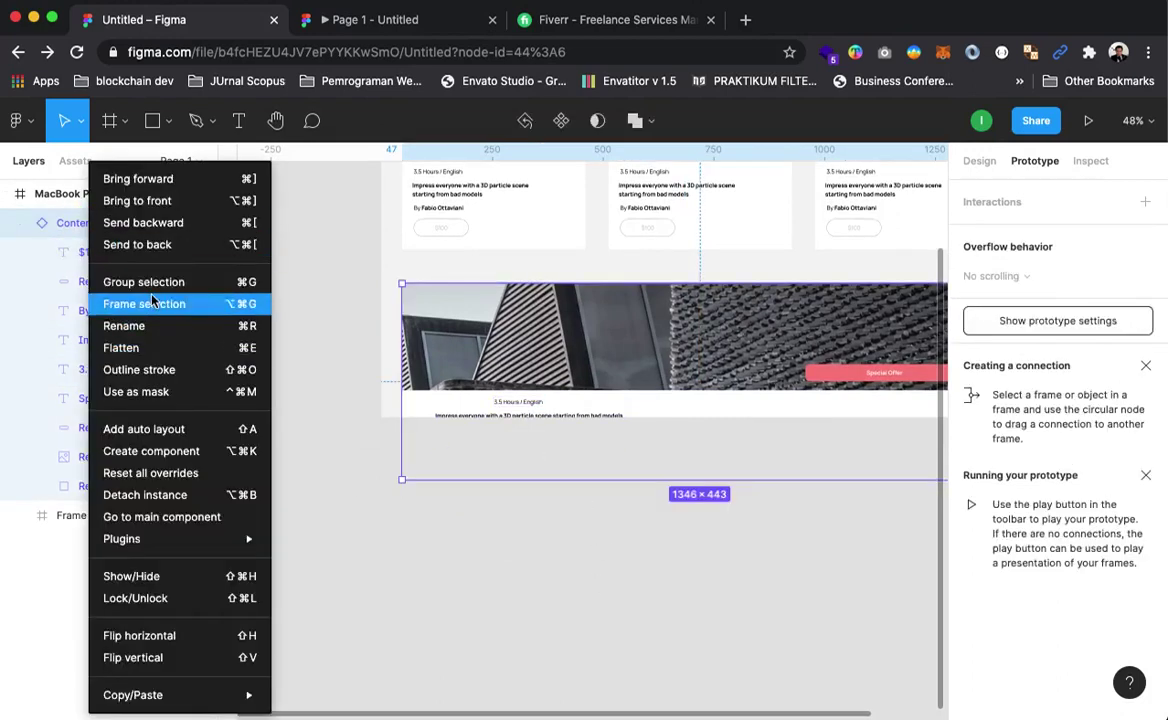
pyautogui.click(166, 474)
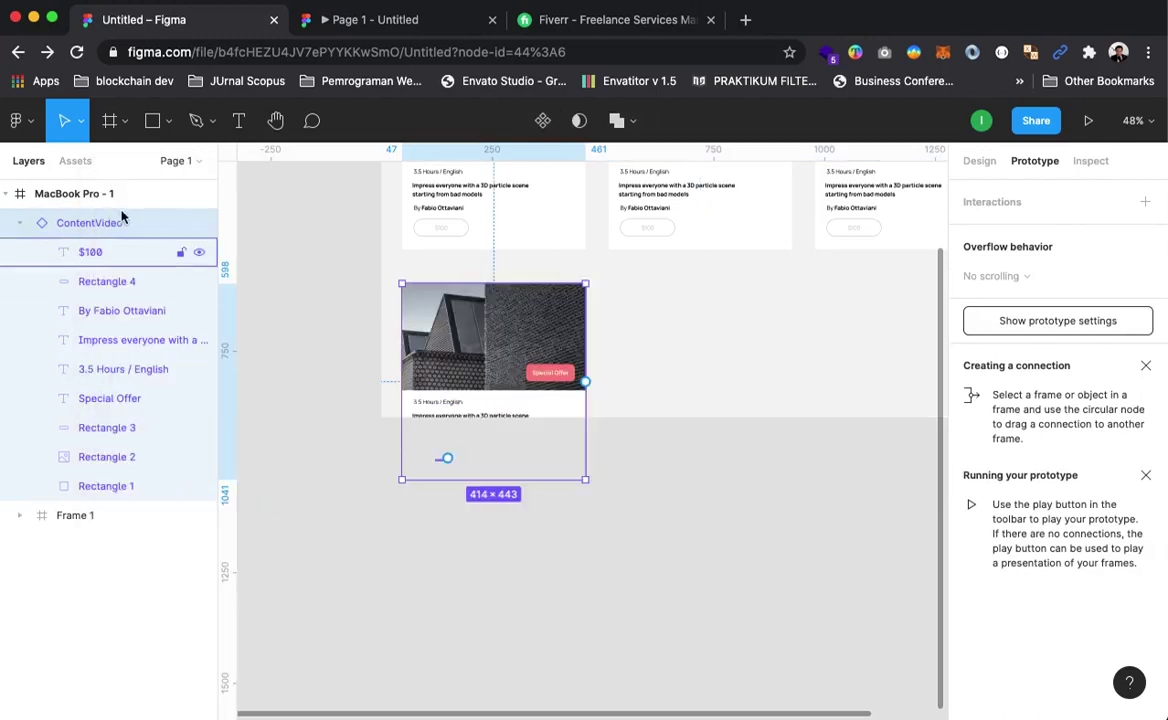
# Step: Try to edit the image and the duration text inside the lower ContentVideo instance
pyautogui.click(603, 605)
pyautogui.click(578, 352)
pyautogui.doubleClick(580, 354)
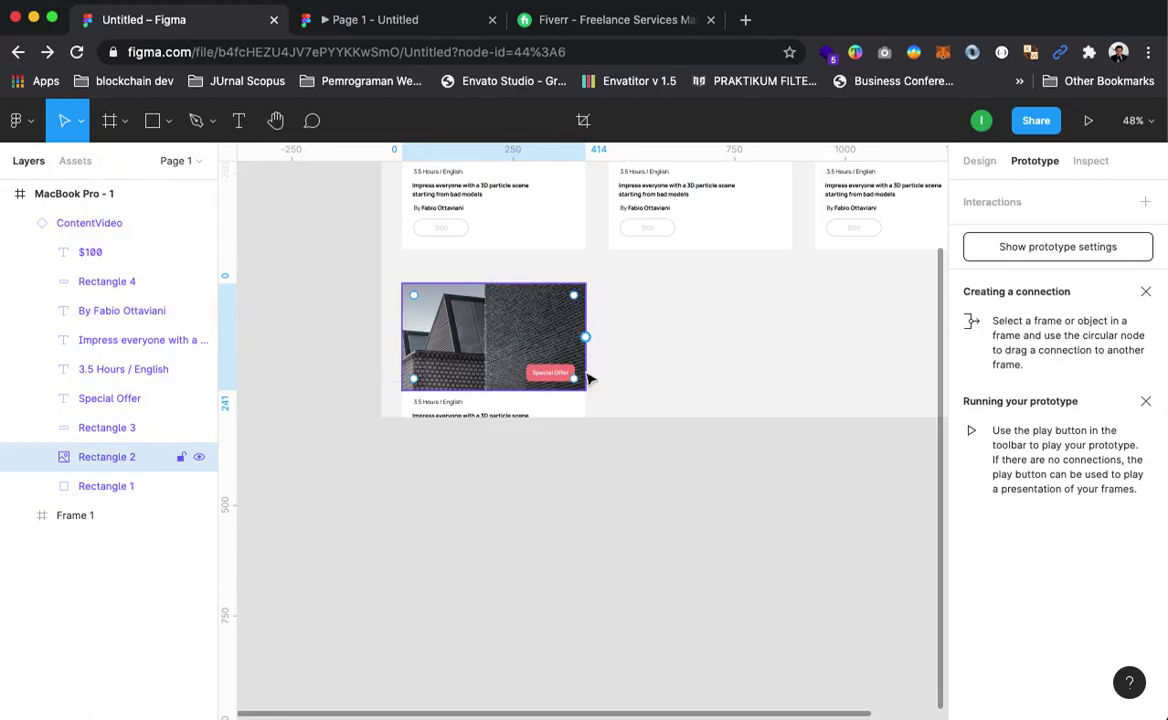
pyautogui.press('Escape')
pyautogui.click(466, 410)
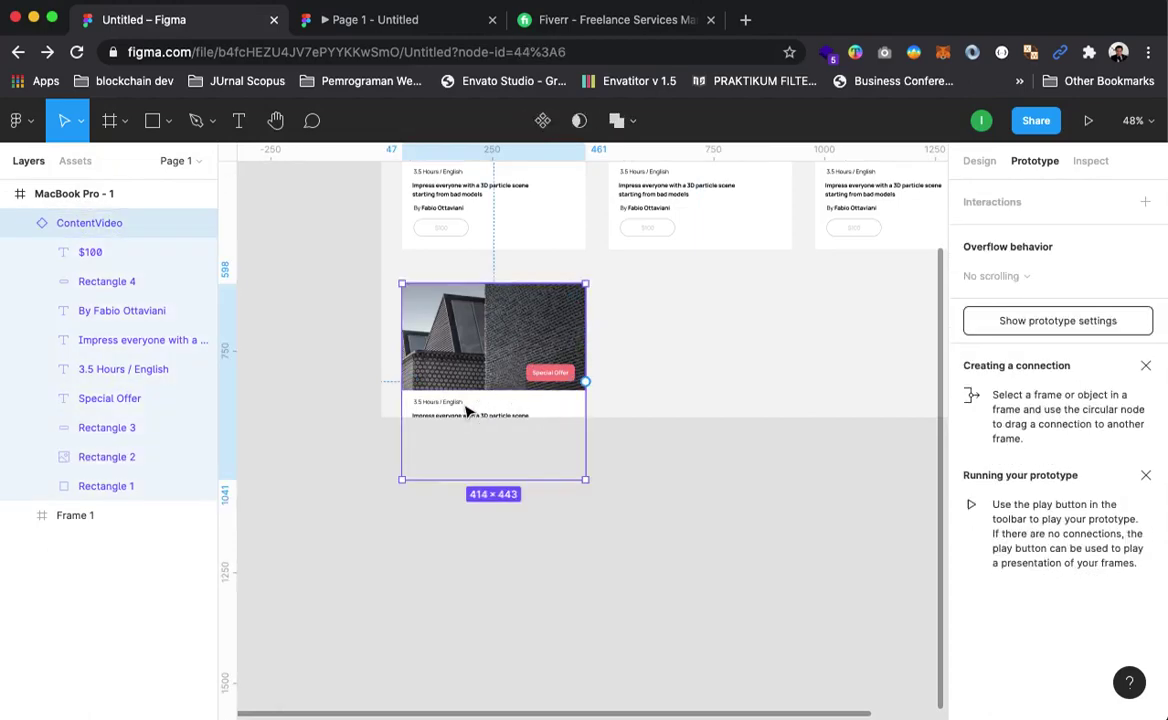
pyautogui.doubleClick(449, 403)
pyautogui.click(495, 399)
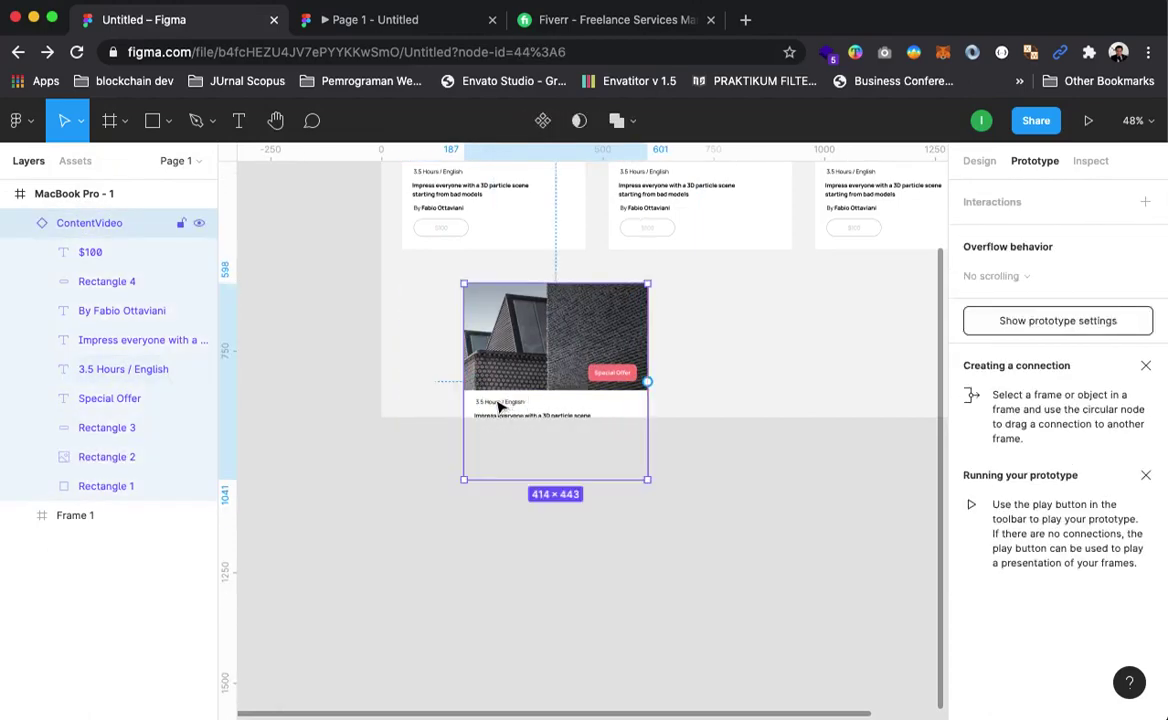
pyautogui.doubleClick(450, 401)
# Step: Delete the ContentVideo instance below the row of cards
pyautogui.click(497, 338)
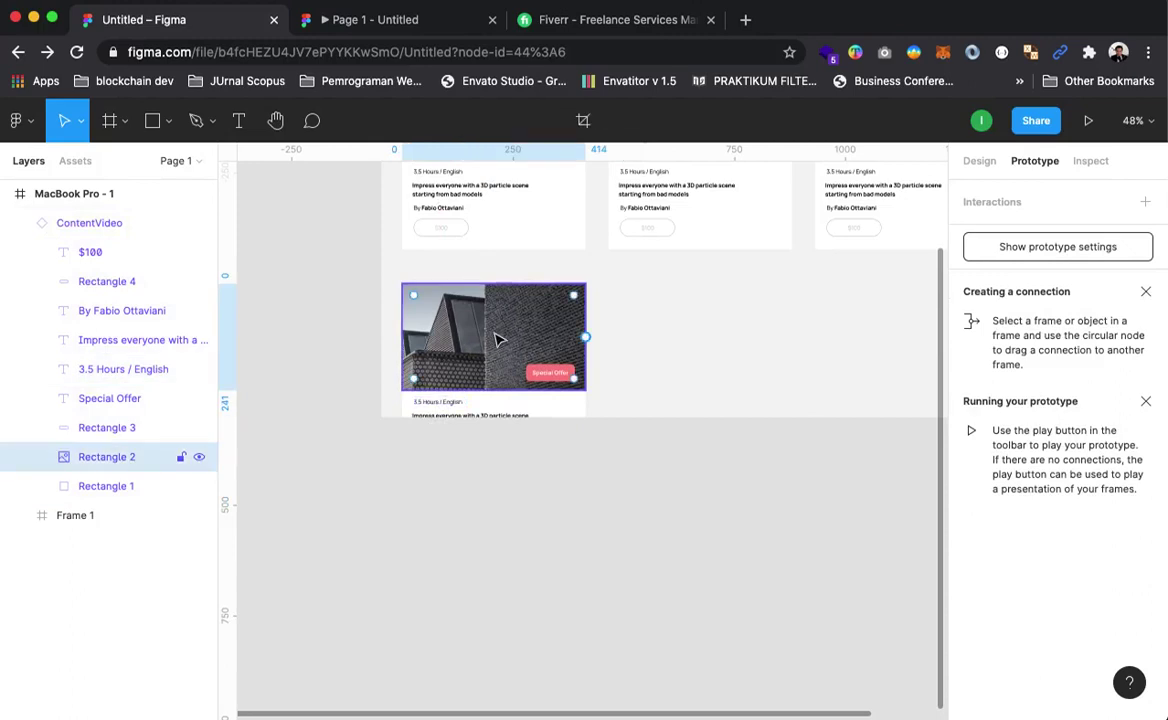
pyautogui.press('super+shift+h')
pyautogui.click(607, 506)
pyautogui.click(470, 362)
pyautogui.press('Delete')
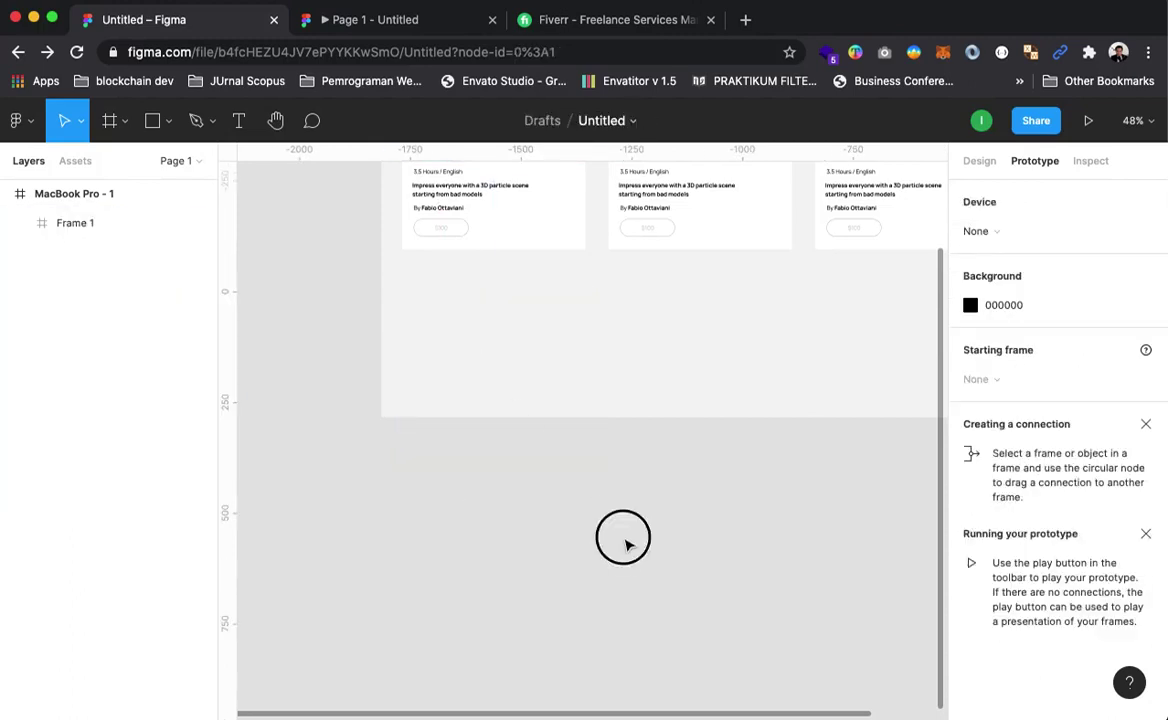
# Step: Add a 100 × 100 rectangle below the first card, aligned with the card's left edge
pyautogui.moveTo(639, 457); pyautogui.dragTo(545, 458)
pyautogui.moveTo(685, 442); pyautogui.dragTo(613, 443)
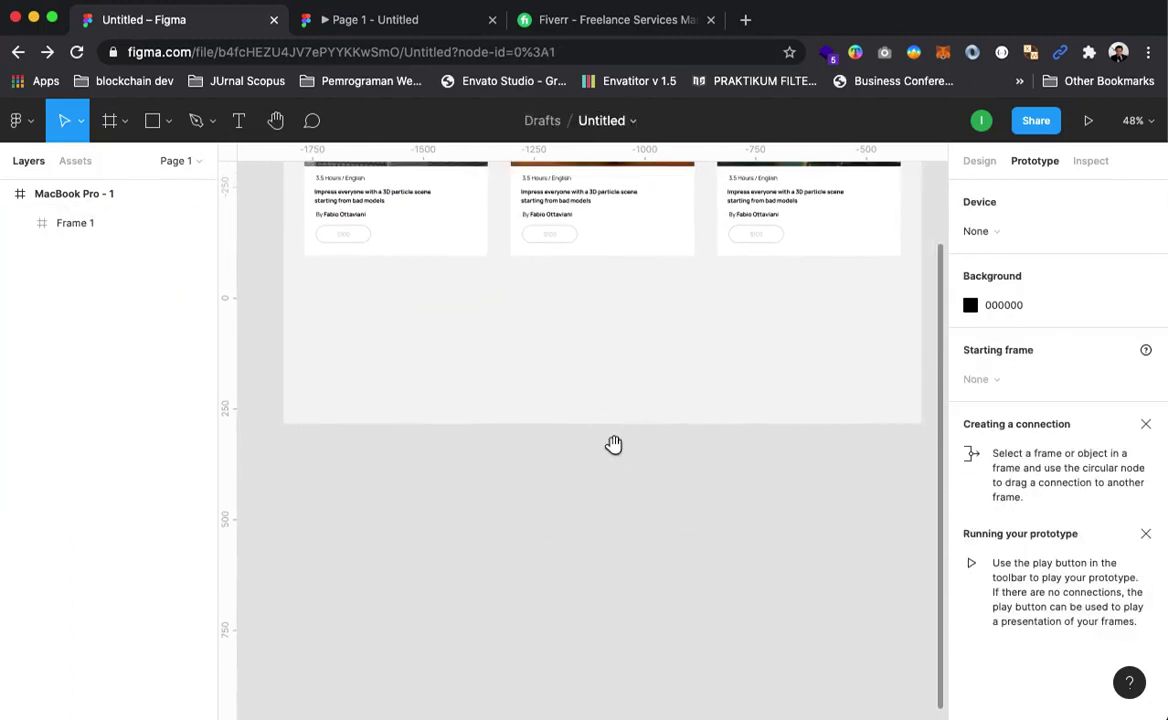
pyautogui.keyDown('alt'); pyautogui.click(685, 428); pyautogui.keyUp('alt')
pyautogui.moveTo(715, 471); pyautogui.dragTo(668, 481)
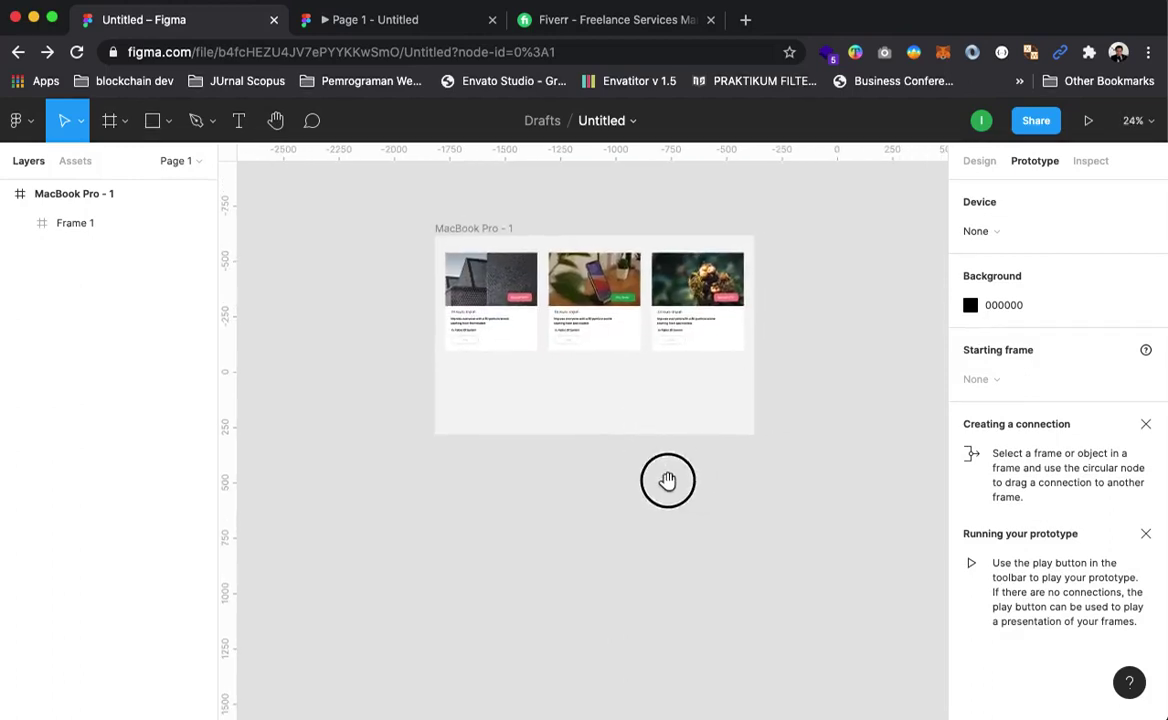
pyautogui.click(154, 128)
pyautogui.click(454, 381)
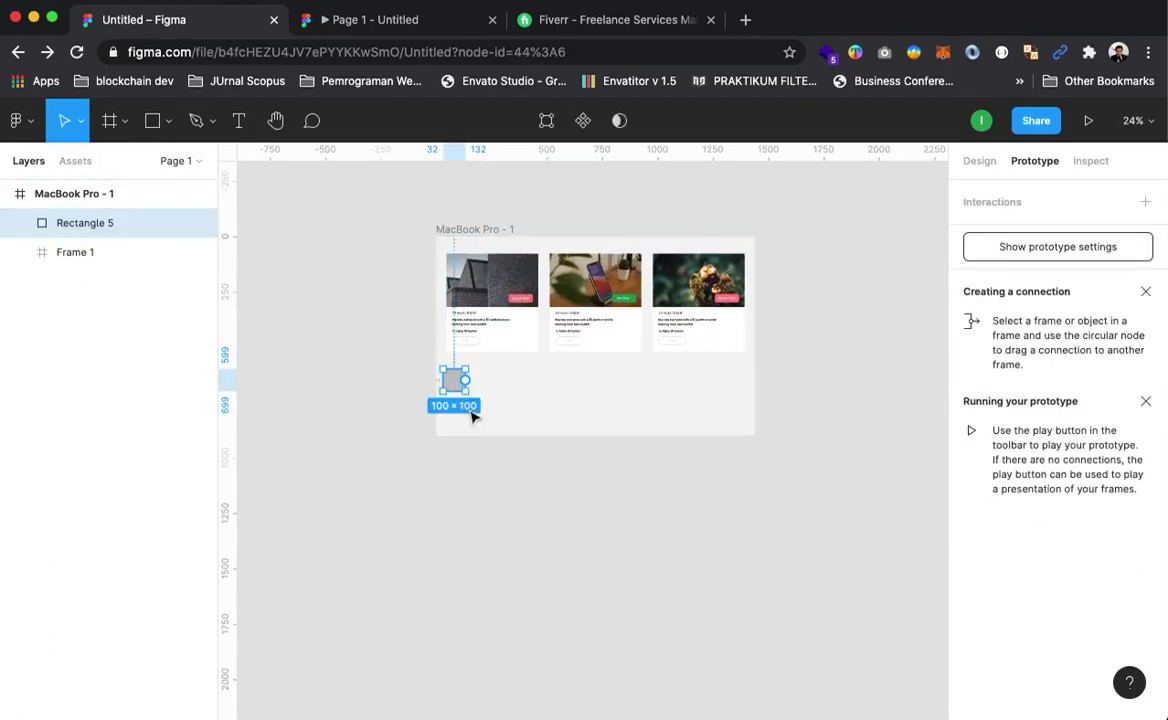
pyautogui.moveTo(460, 387); pyautogui.dragTo(466, 379)
pyautogui.click(473, 392)
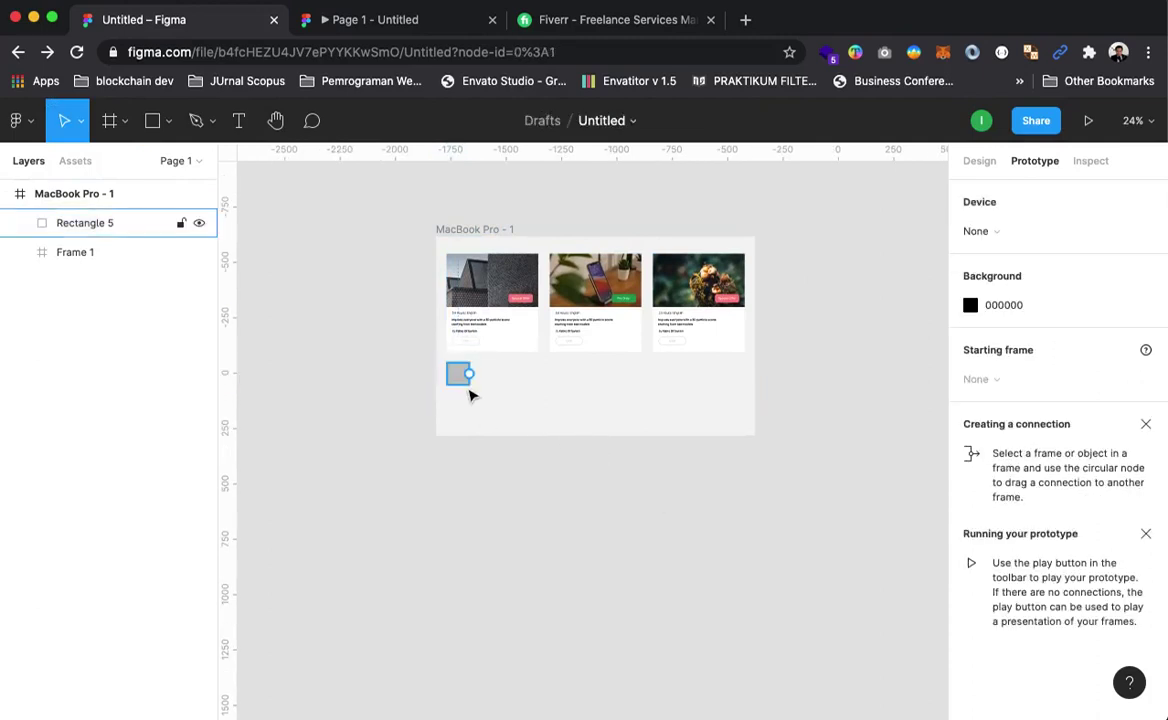
# Step: Stretch the rectangle to about 1343 × 458 so it spans the three cards and extends past the artboard's lower edge
pyautogui.click(467, 377)
pyautogui.moveTo(469, 390); pyautogui.dragTo(575, 395)
pyautogui.click(480, 373)
pyautogui.click(467, 374)
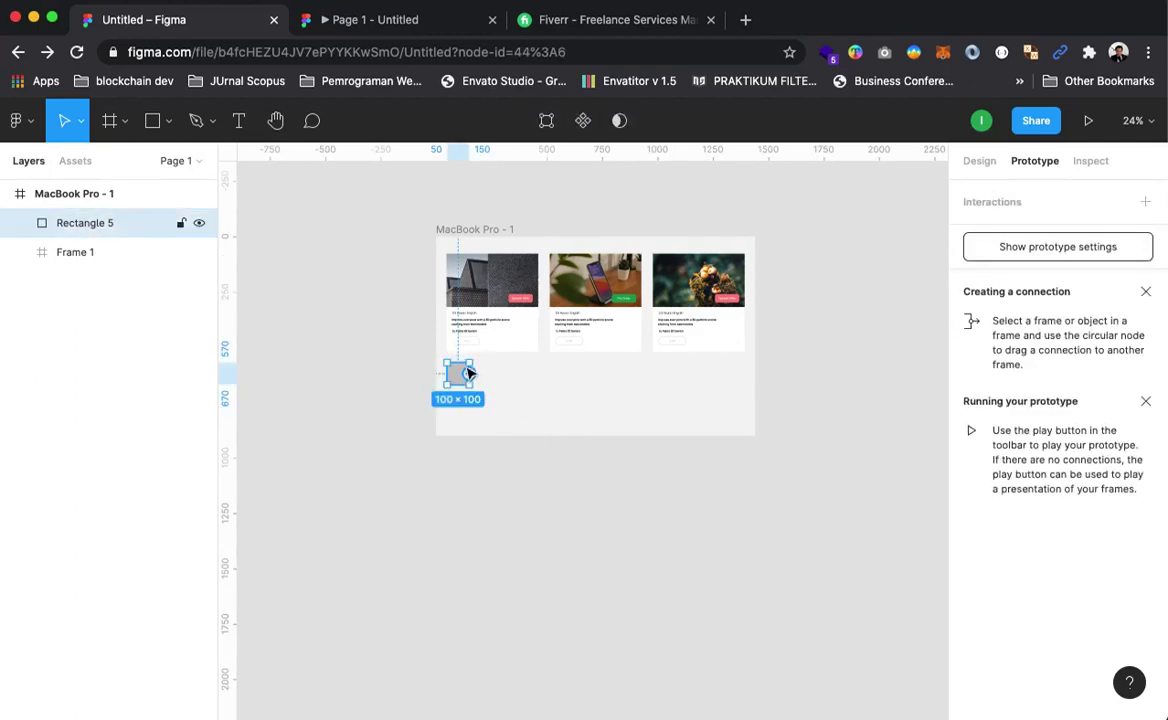
pyautogui.moveTo(467, 374); pyautogui.dragTo(748, 364)
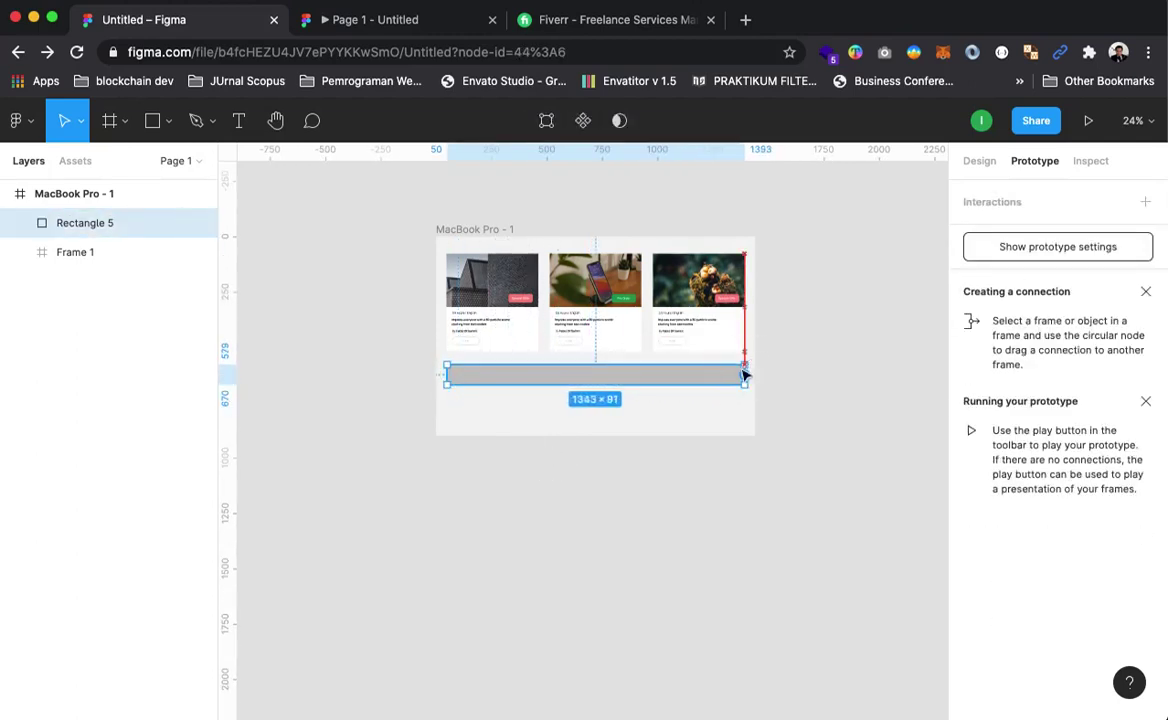
pyautogui.moveTo(590, 383); pyautogui.dragTo(592, 459)
pyautogui.click(688, 553)
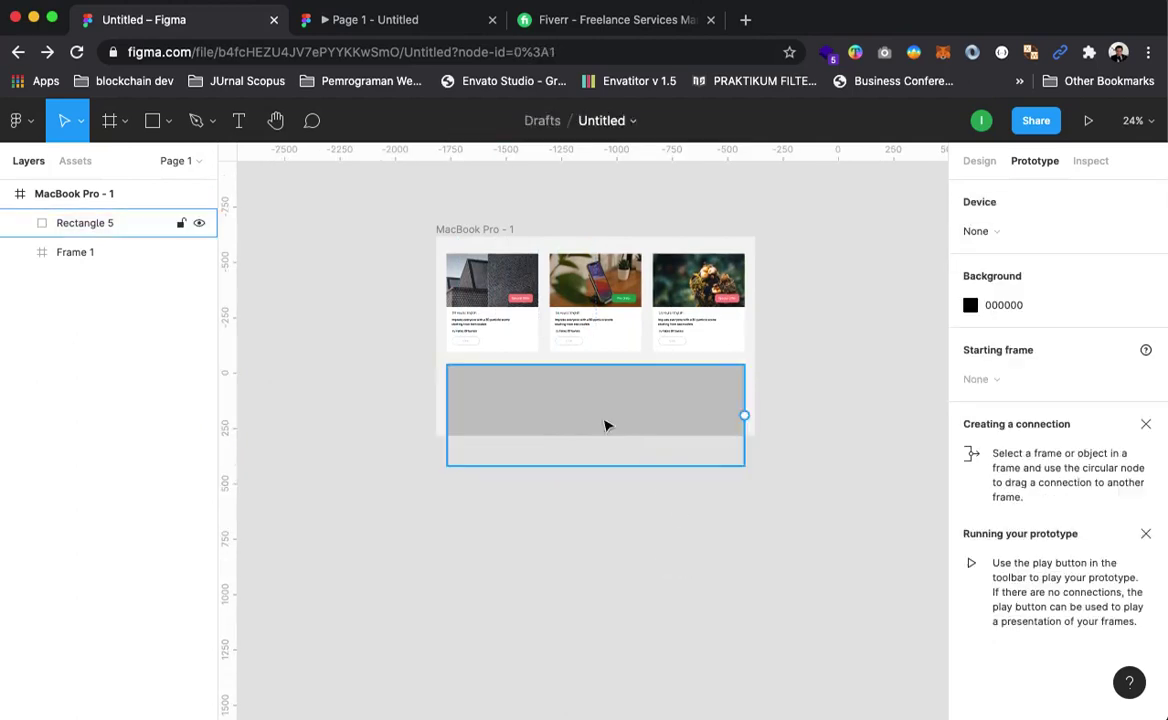
# Step: Turn off Clip content for the MacBook Pro - 1 frame
pyautogui.click(38, 190)
pyautogui.click(981, 161)
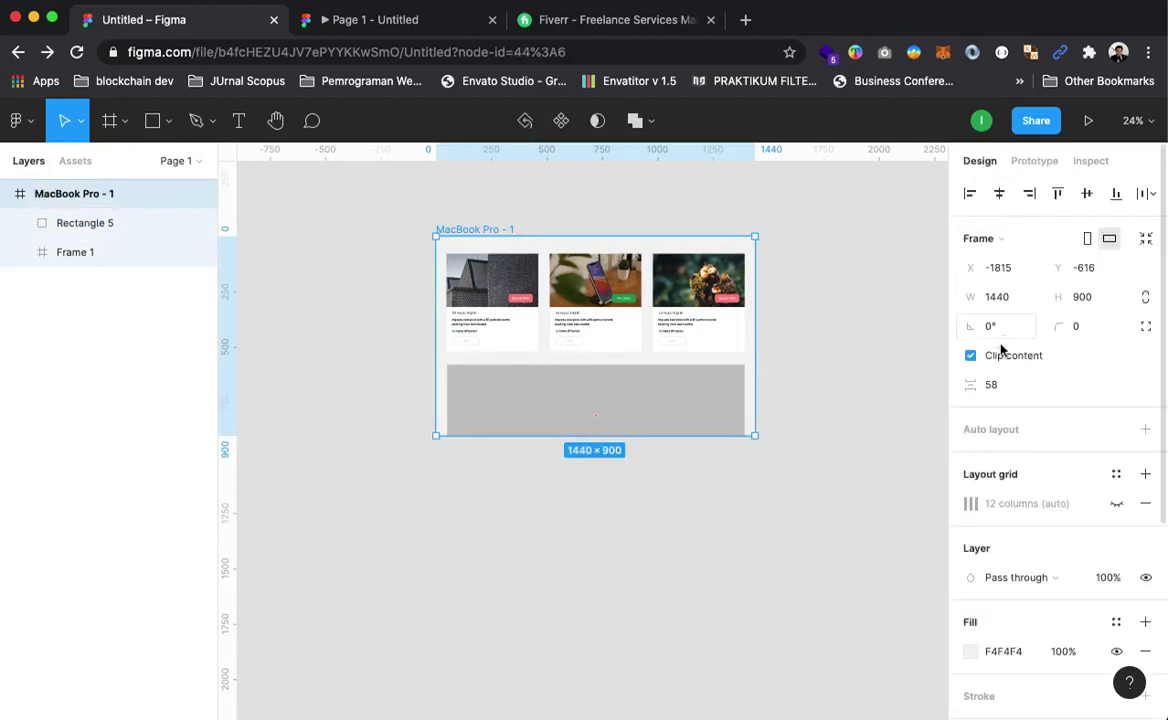
pyautogui.click(970, 355)
pyautogui.click(712, 563)
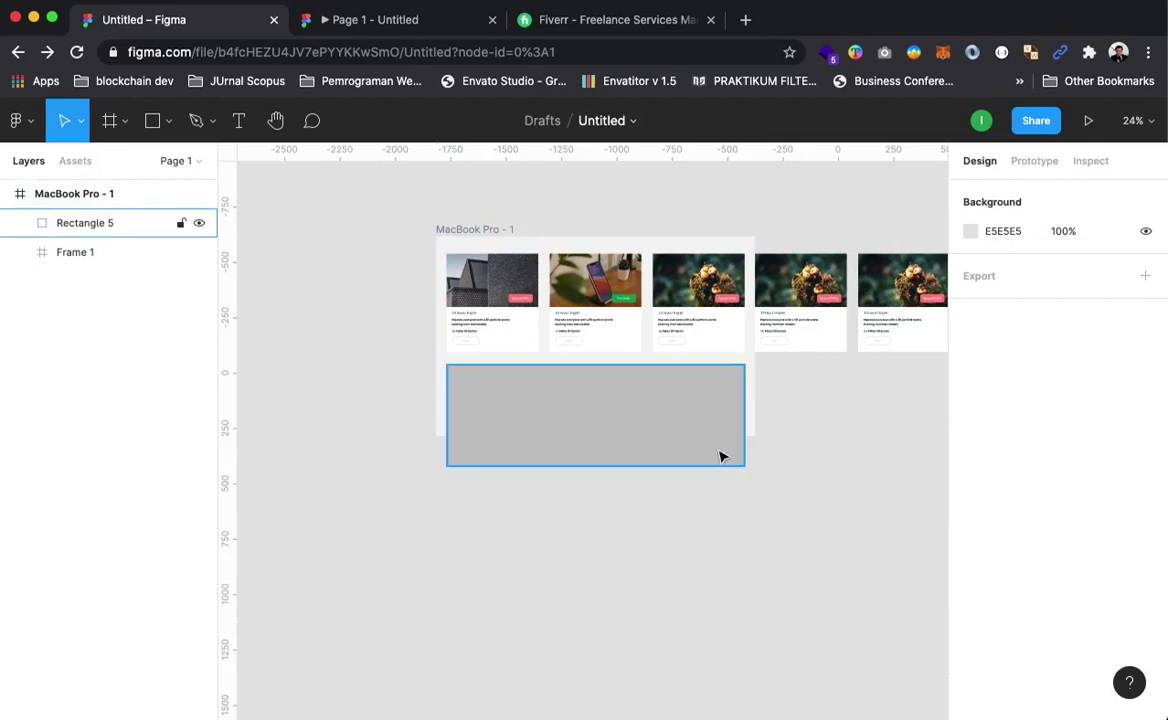
# Step: Duplicate the large rectangle, place the copy directly below it, and nest the copy inside MacBook Pro - 1
pyautogui.click(720, 457)
pyautogui.press('super+d')
pyautogui.moveTo(727, 469); pyautogui.dragTo(712, 530)
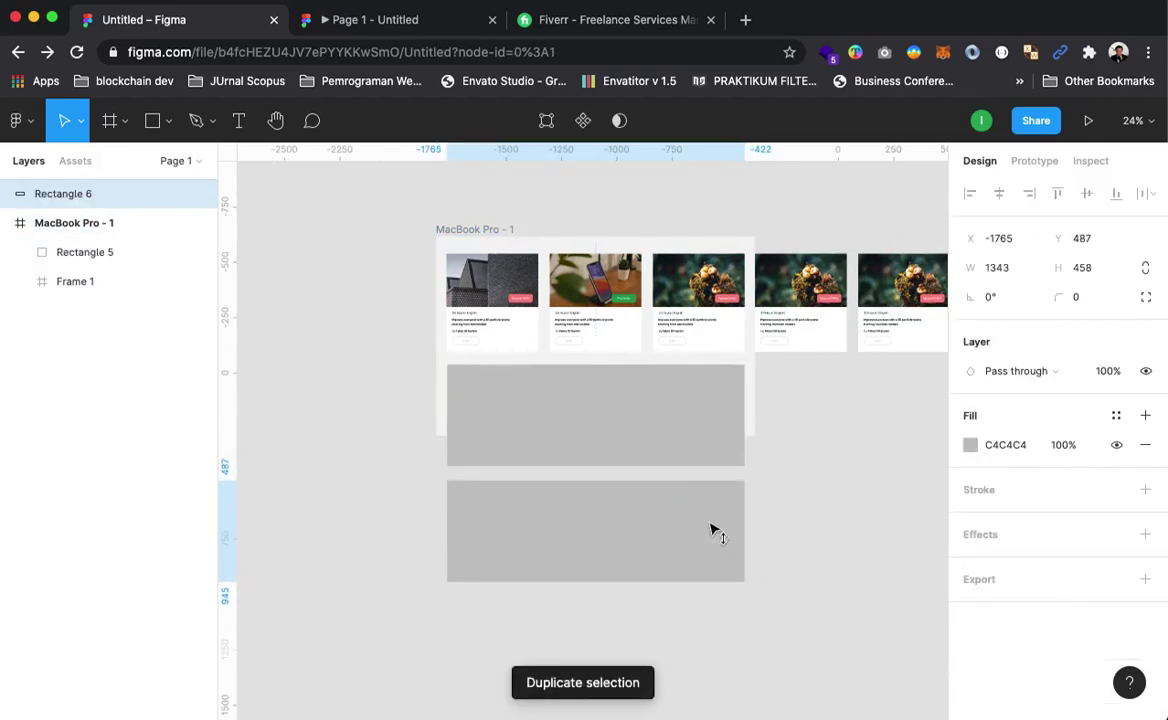
pyautogui.press('Escape')
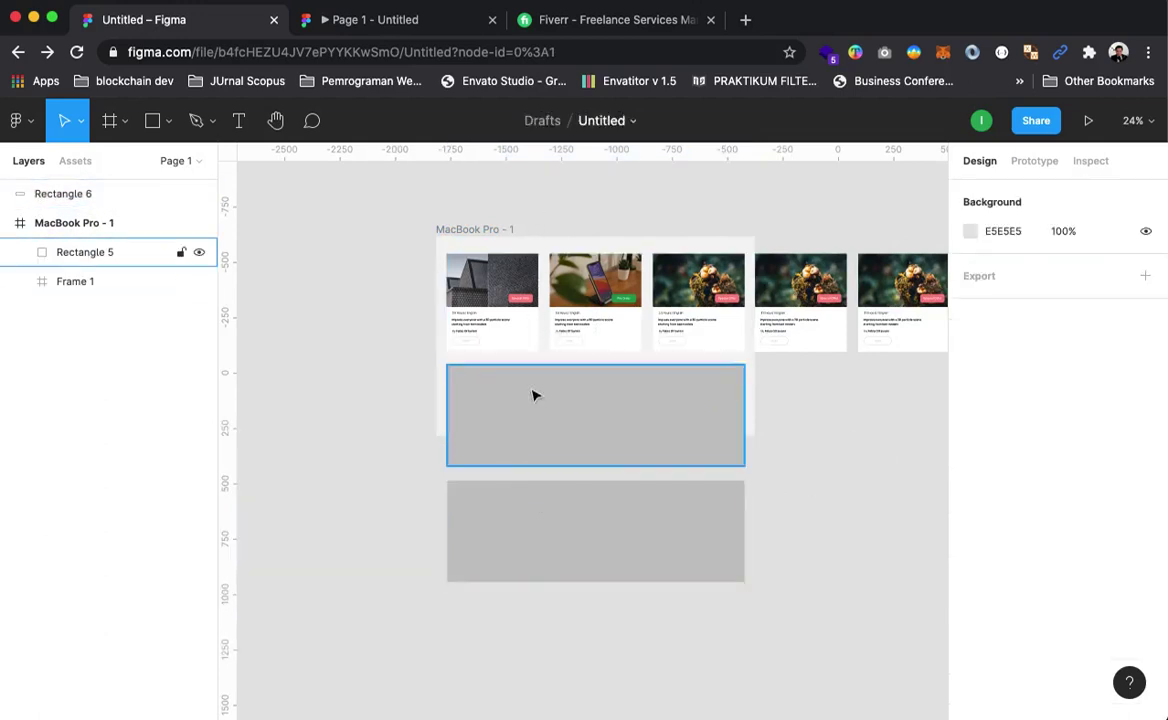
pyautogui.moveTo(86, 191); pyautogui.dragTo(84, 250)
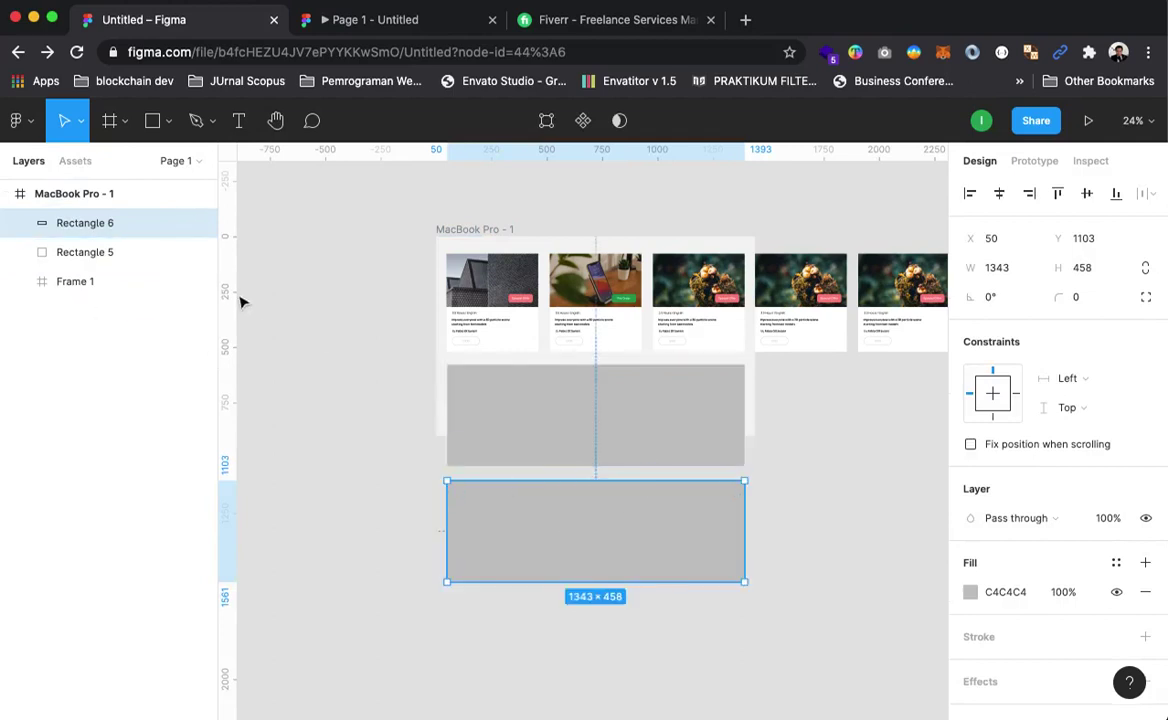
# Step: Duplicate the second large rectangle and place the copy below it as a third placeholder section
pyautogui.click(858, 461)
pyautogui.click(585, 430)
pyautogui.press('Escape')
pyautogui.scroll(-3, 686, 472)
pyautogui.click(659, 436)
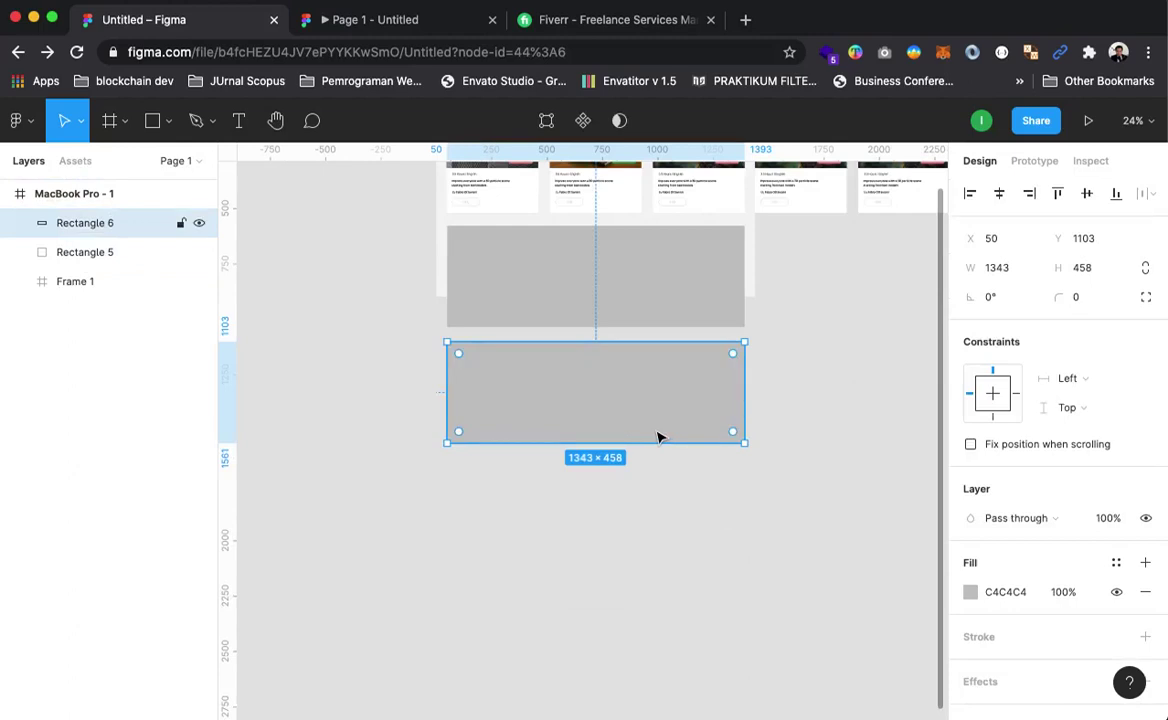
pyautogui.press('super+d')
pyautogui.moveTo(563, 412); pyautogui.dragTo(594, 538)
pyautogui.click(840, 467)
pyautogui.scroll(5, 722, 503)
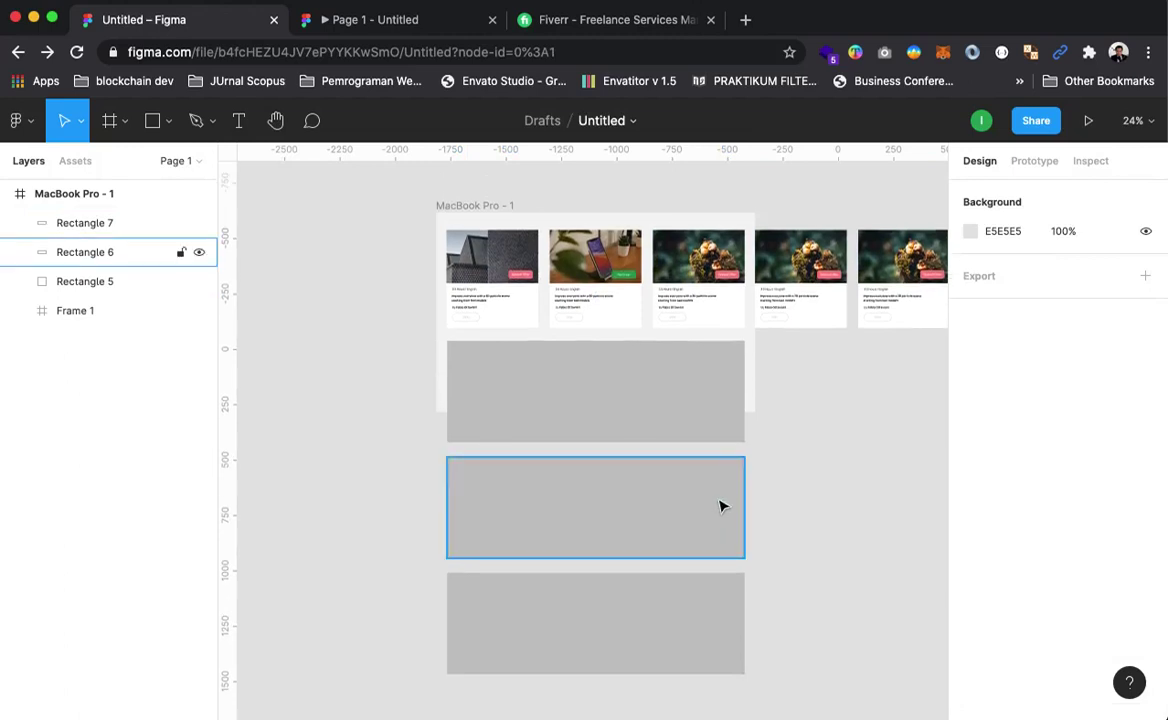
# Step: Play the prototype at Fill scaling and test dragging the page vertically
pyautogui.click(1090, 130)
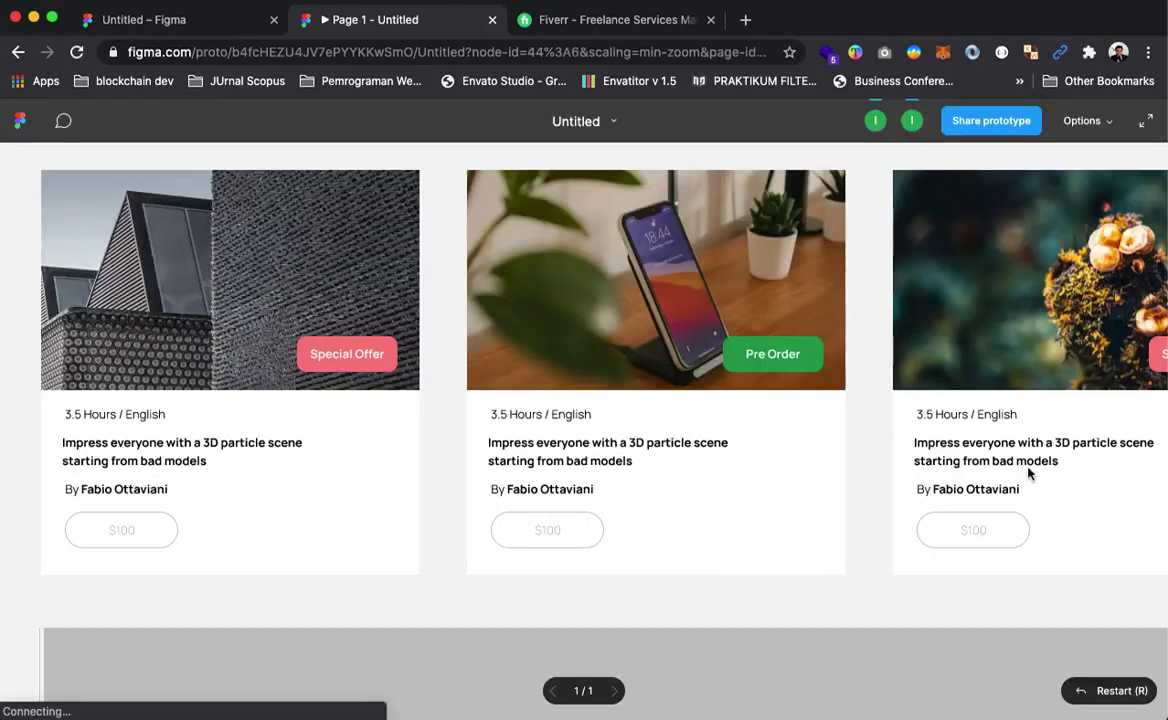
pyautogui.click(1086, 121)
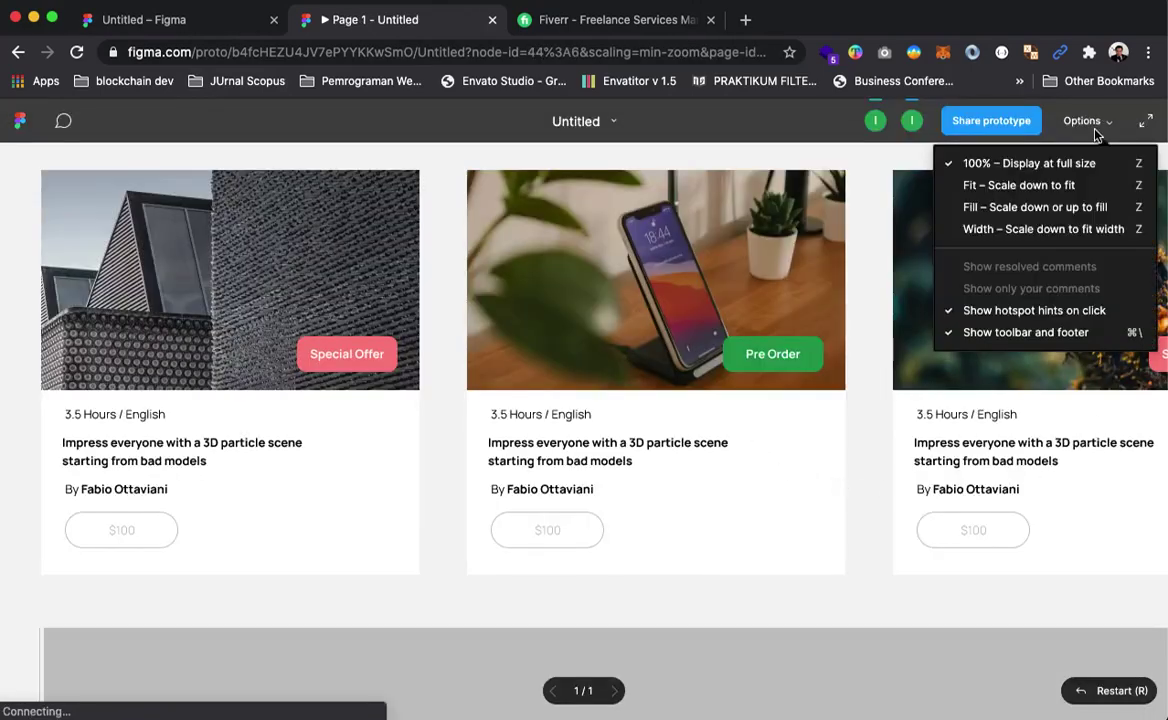
pyautogui.click(1035, 199)
pyautogui.moveTo(900, 268); pyautogui.dragTo(899, 521)
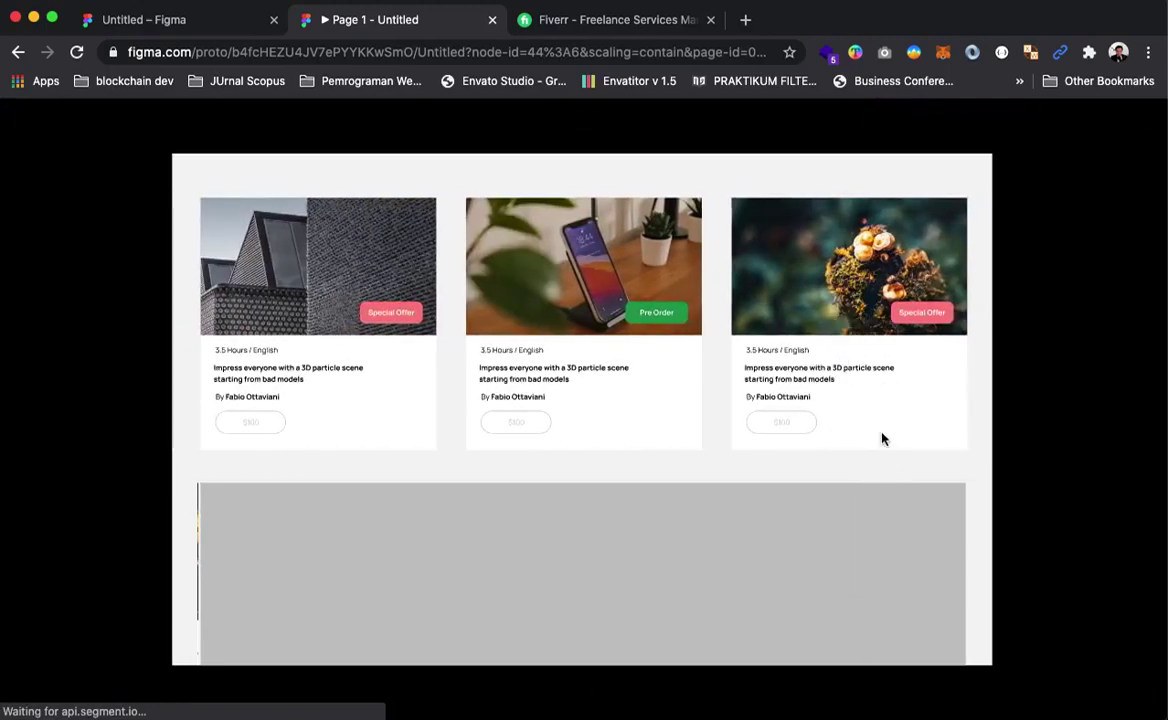
# Step: Return to the design file and wrap the three grey placeholder rectangles in one frame inside MacBook Pro - 1
pyautogui.click(221, 26)
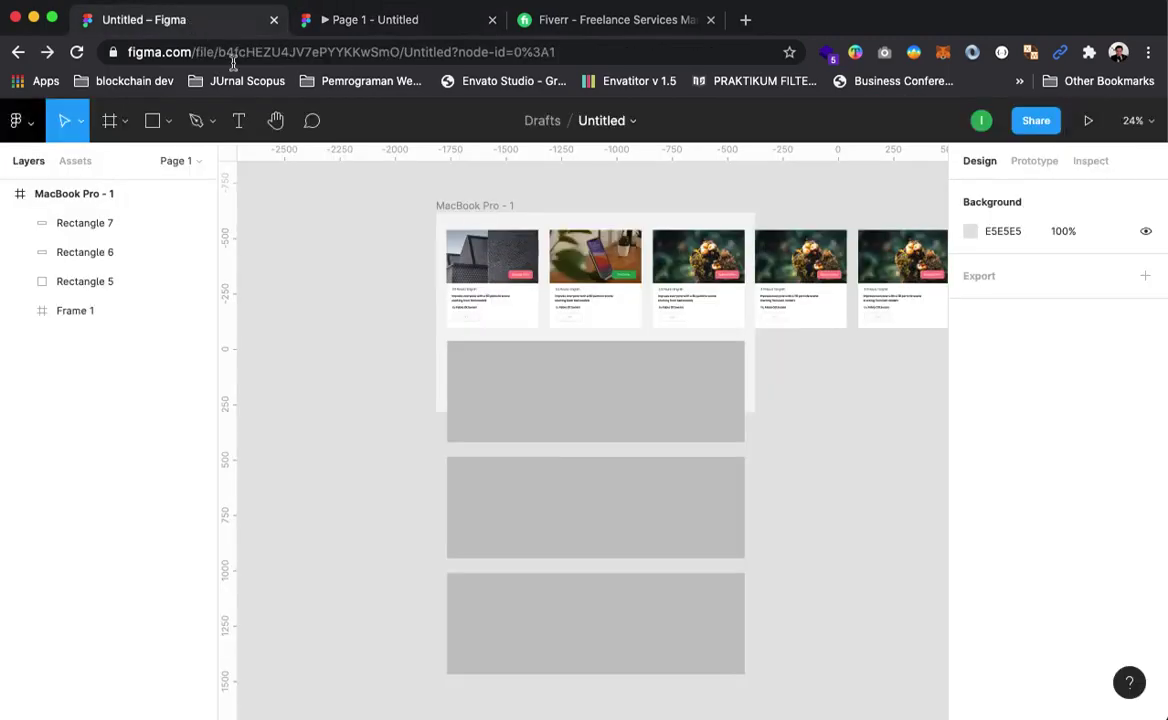
pyautogui.click(650, 432)
pyautogui.keyDown('shift'); pyautogui.click(644, 495); pyautogui.keyUp('shift')
pyautogui.keyDown('shift'); pyautogui.click(621, 600); pyautogui.keyUp('shift')
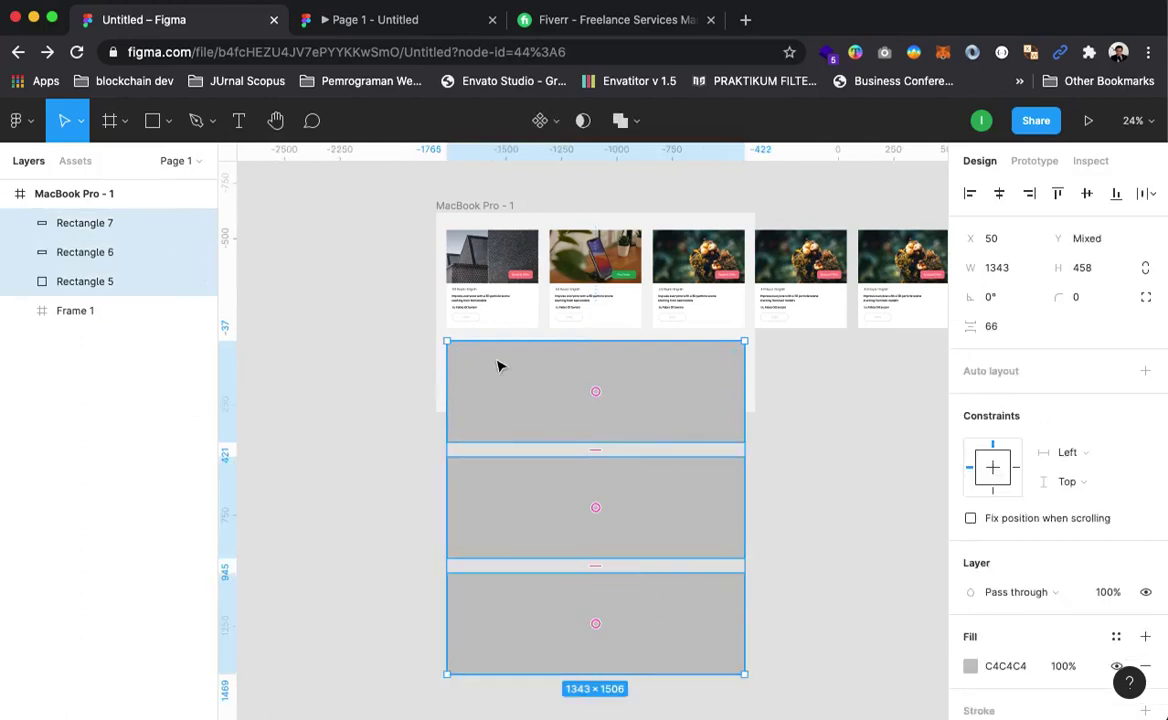
pyautogui.rightClick(77, 248)
pyautogui.click(110, 369)
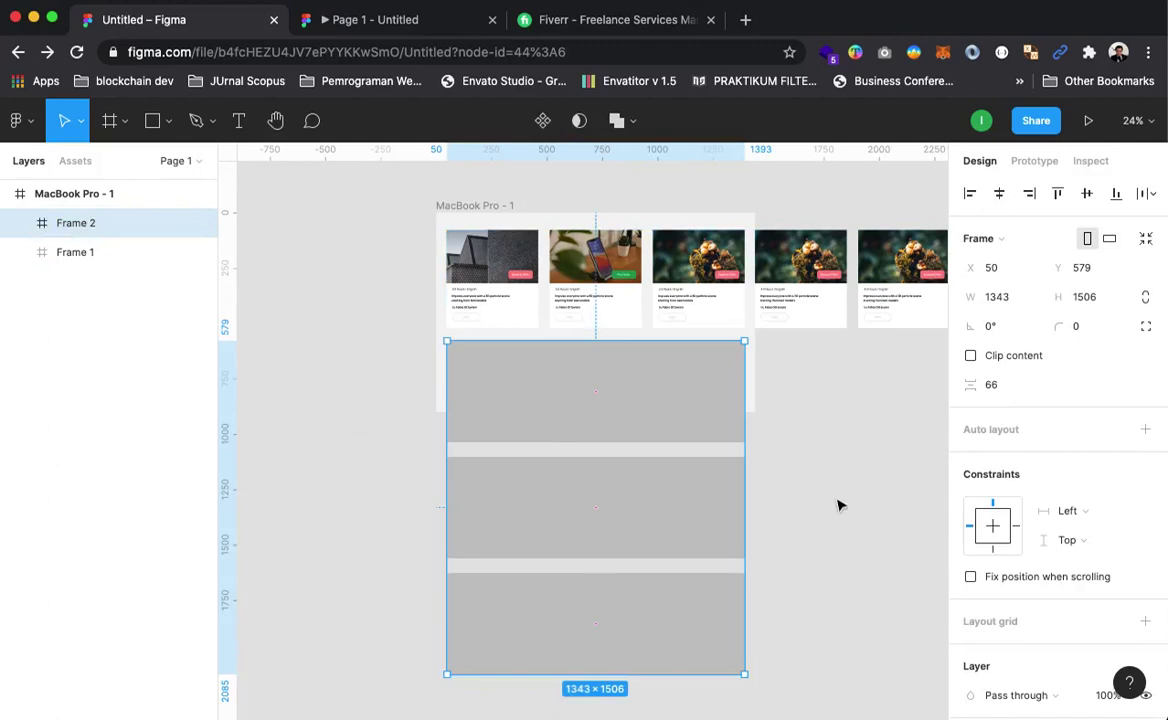
# Step: Turn on Clip content for MacBook Pro - 1 and shorten Frame 2 to a height of 321, ending at the artboard's lower edge
pyautogui.click(106, 193)
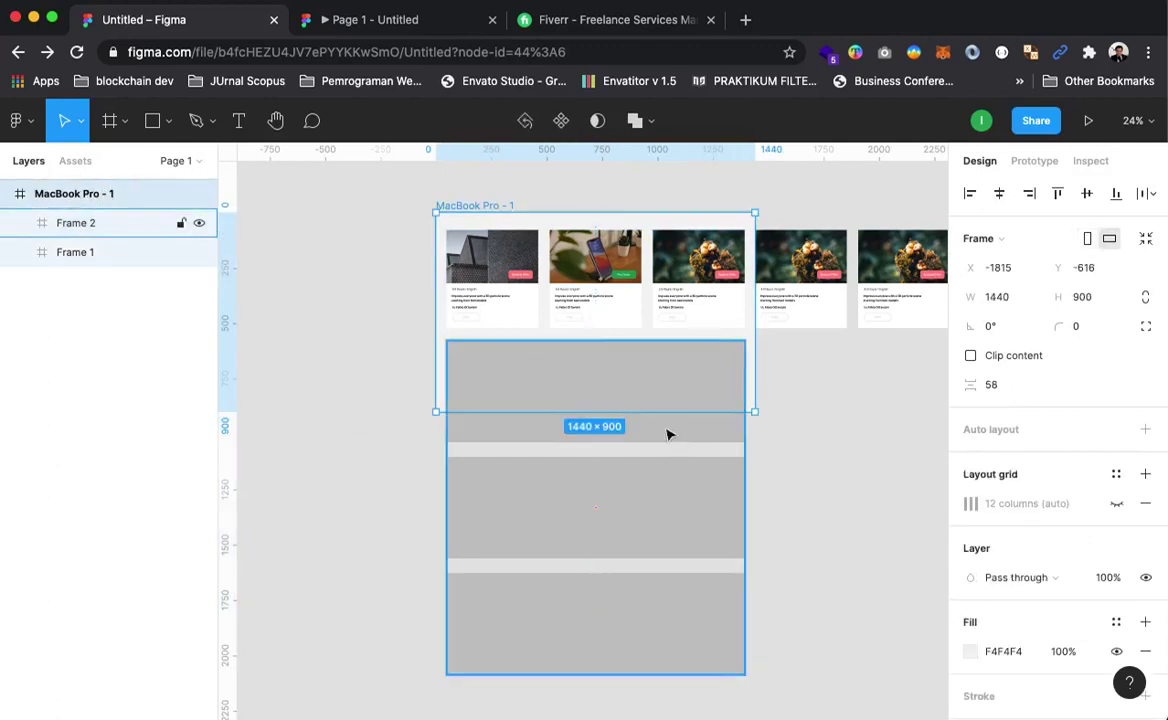
pyautogui.click(970, 356)
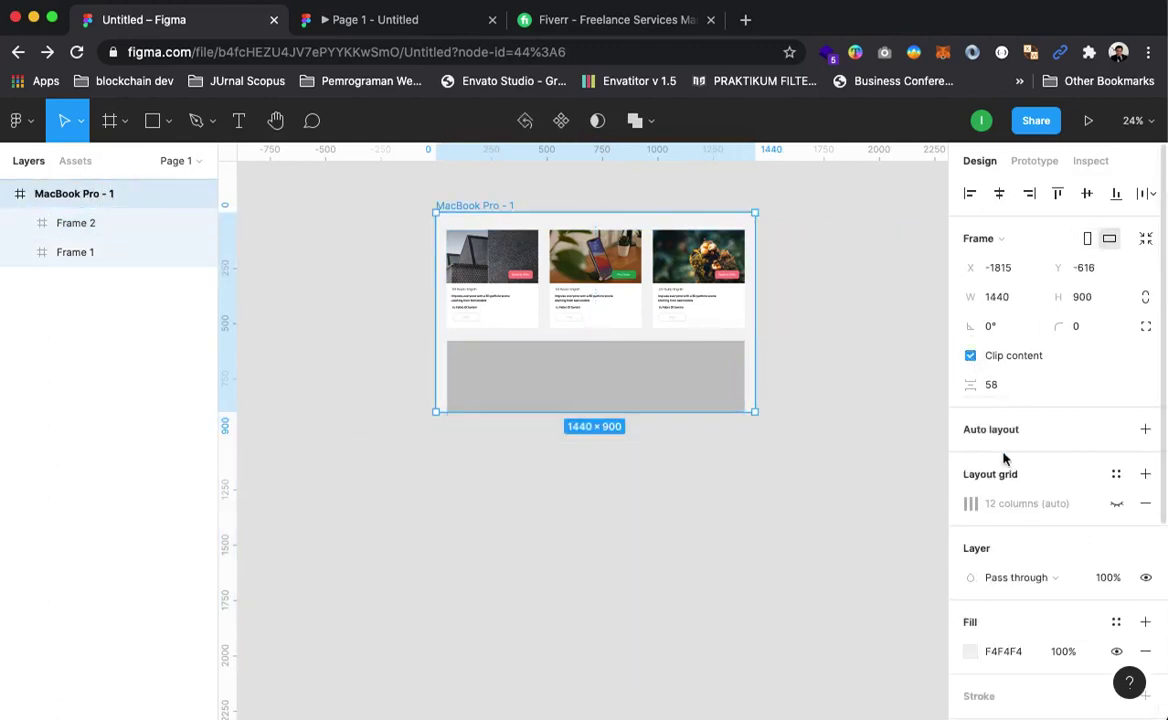
pyautogui.click(100, 226)
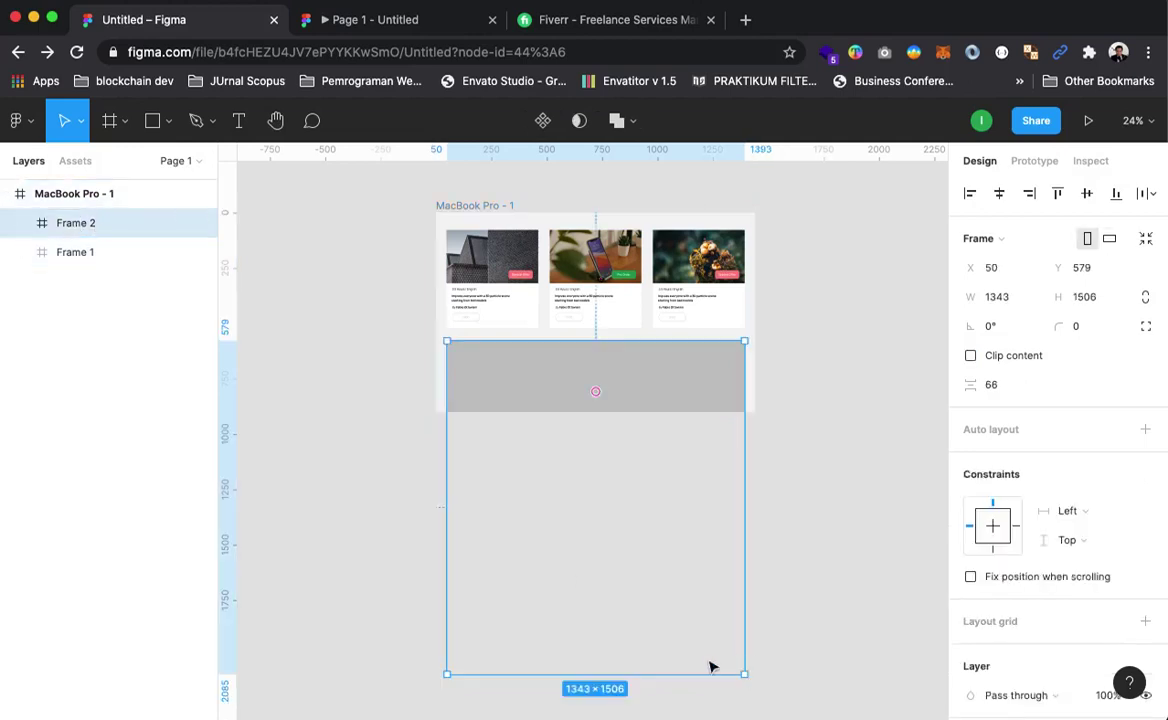
pyautogui.moveTo(566, 673); pyautogui.dragTo(610, 413)
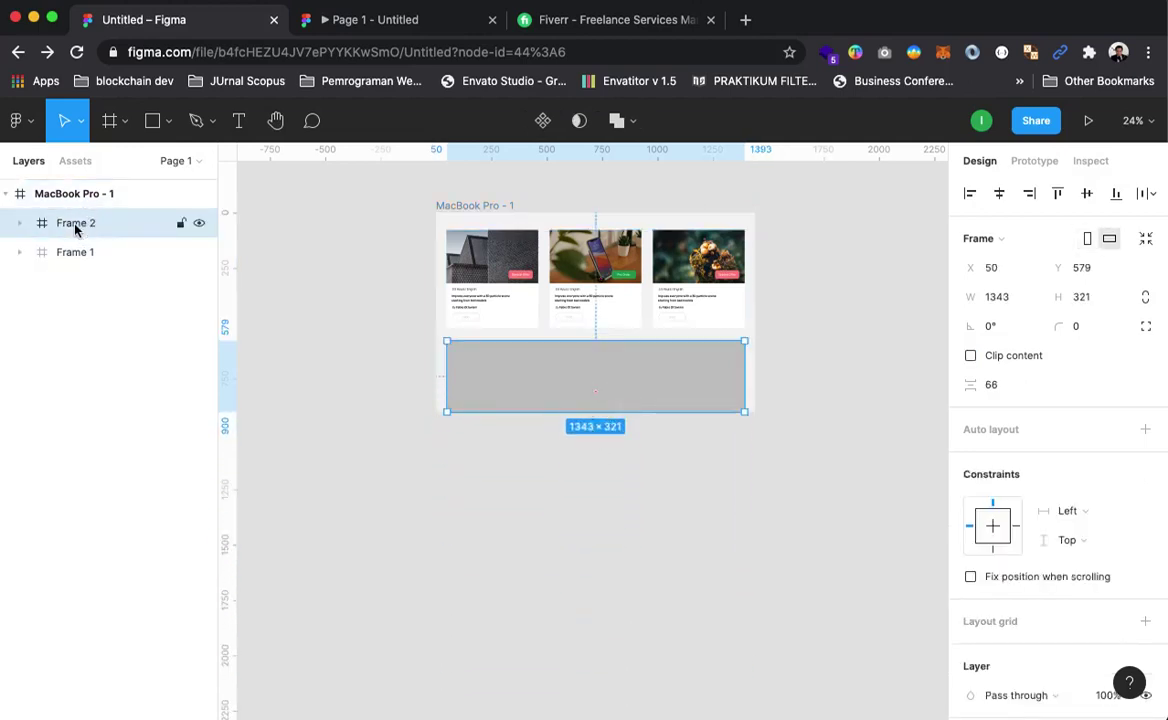
# Step: Set the overflow behavior of Frame 2 to Horizontal scrolling
pyautogui.click(1034, 161)
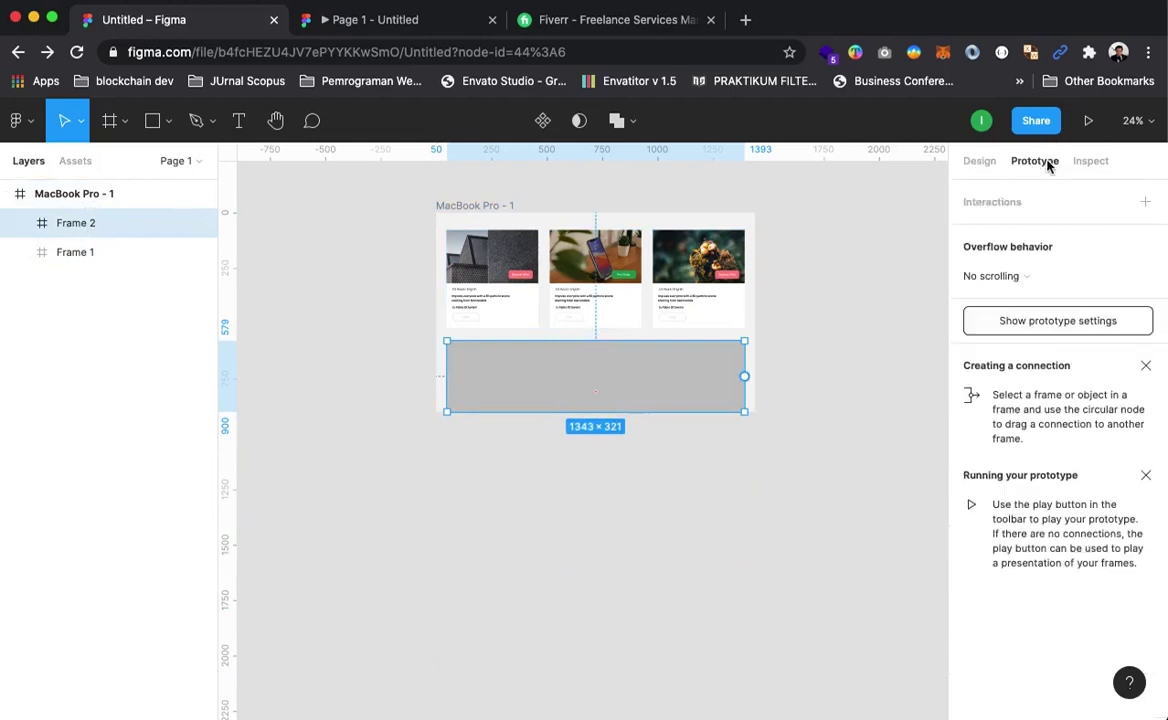
pyautogui.click(995, 278)
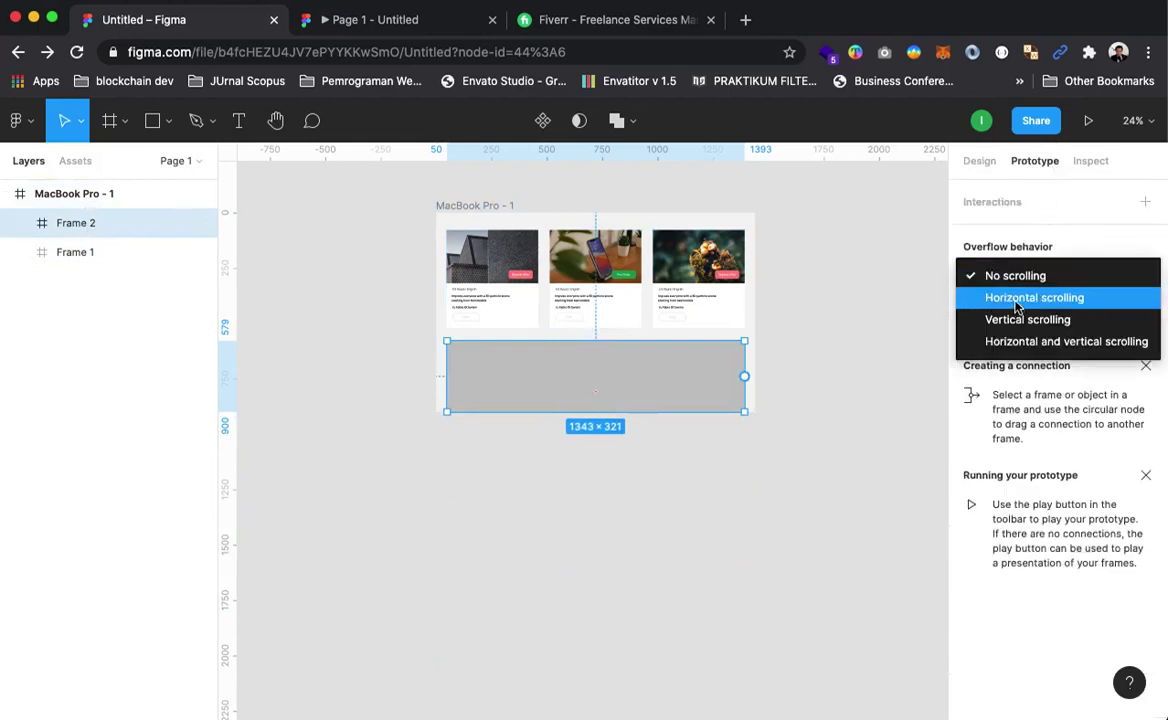
pyautogui.click(1017, 300)
pyautogui.click(819, 480)
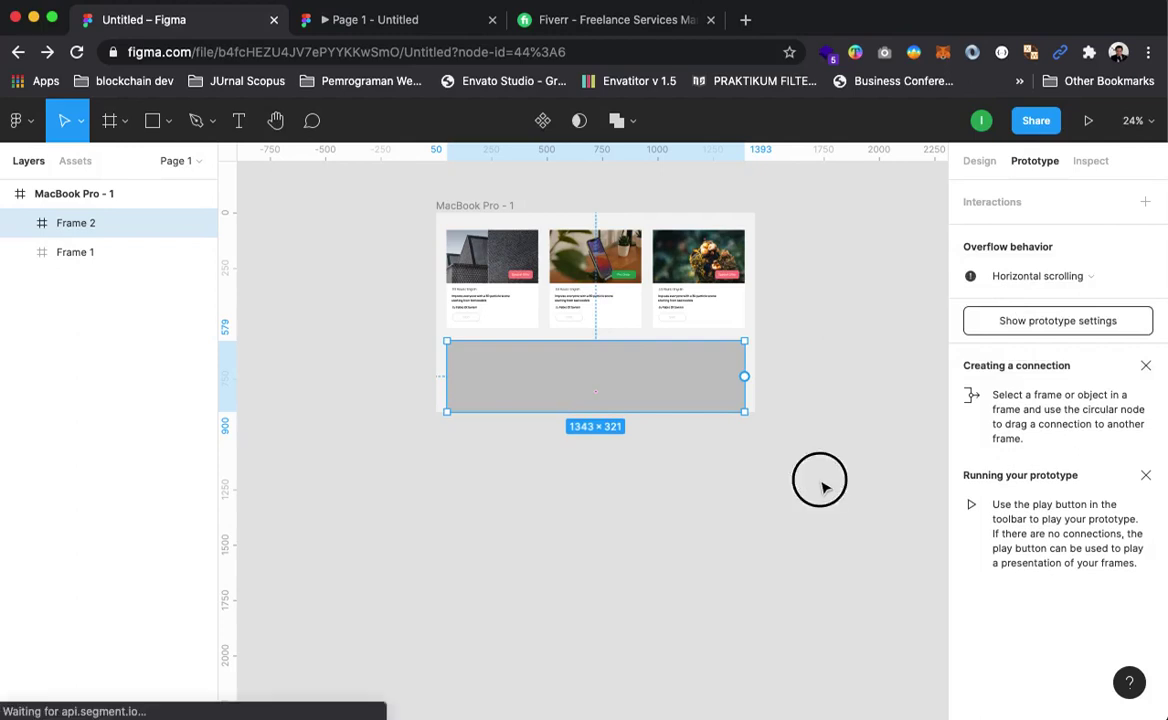
# Step: Play the prototype at Fill scaling to test how the placeholder frame scrolls
pyautogui.click(1088, 120)
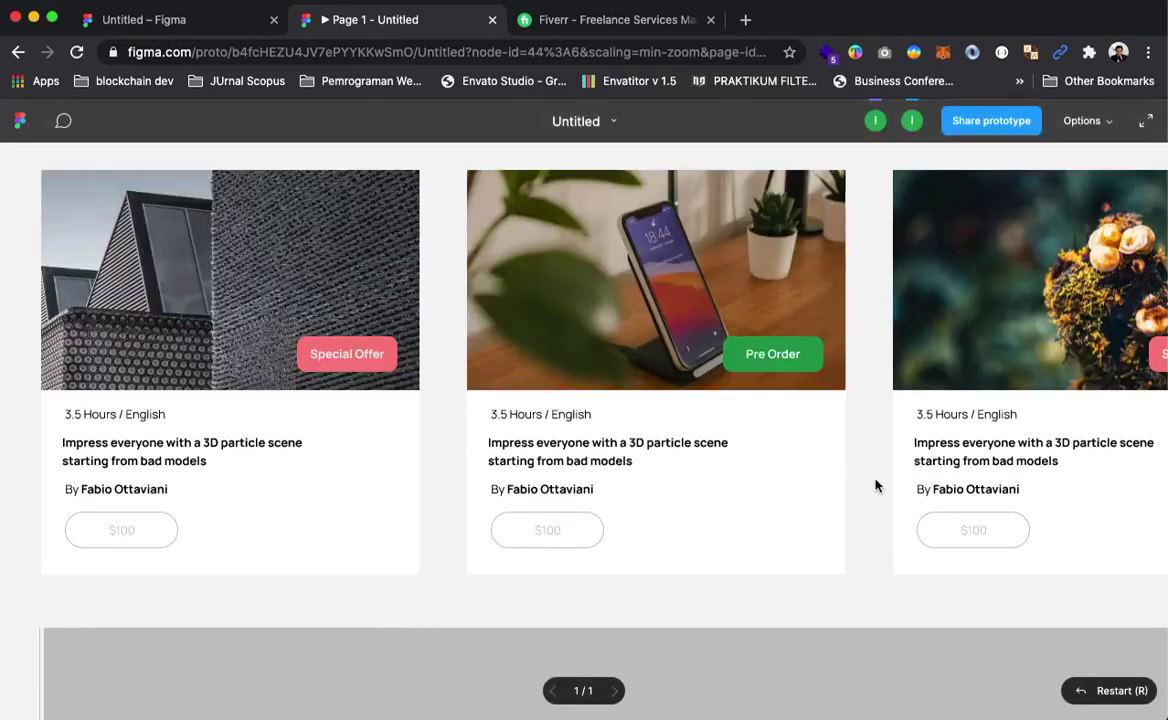
pyautogui.click(1094, 127)
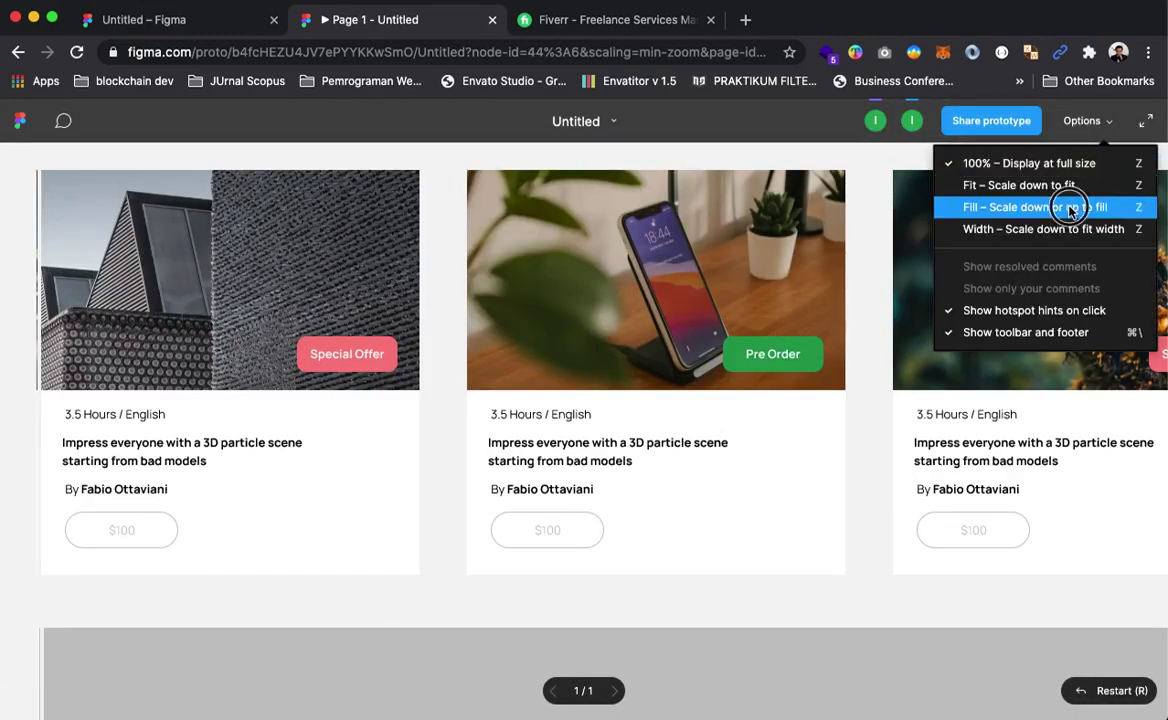
pyautogui.click(985, 207)
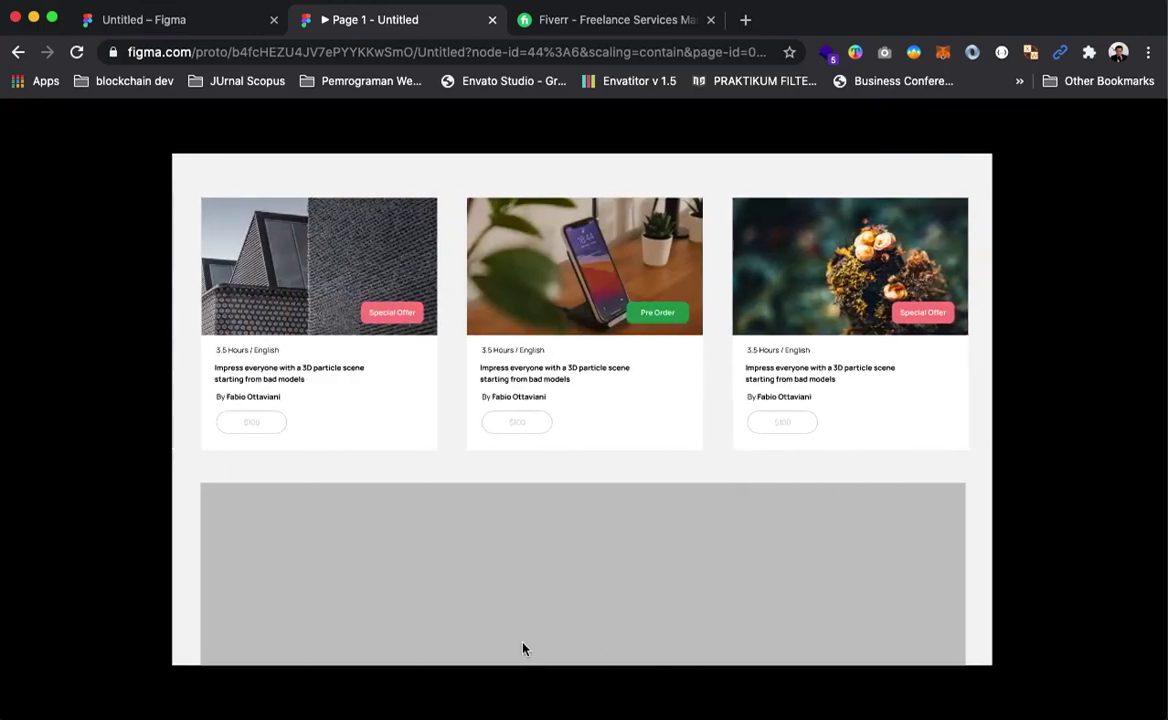
# Step: Return to the design file and turn on Clip content for Frame 2
pyautogui.click(160, 19)
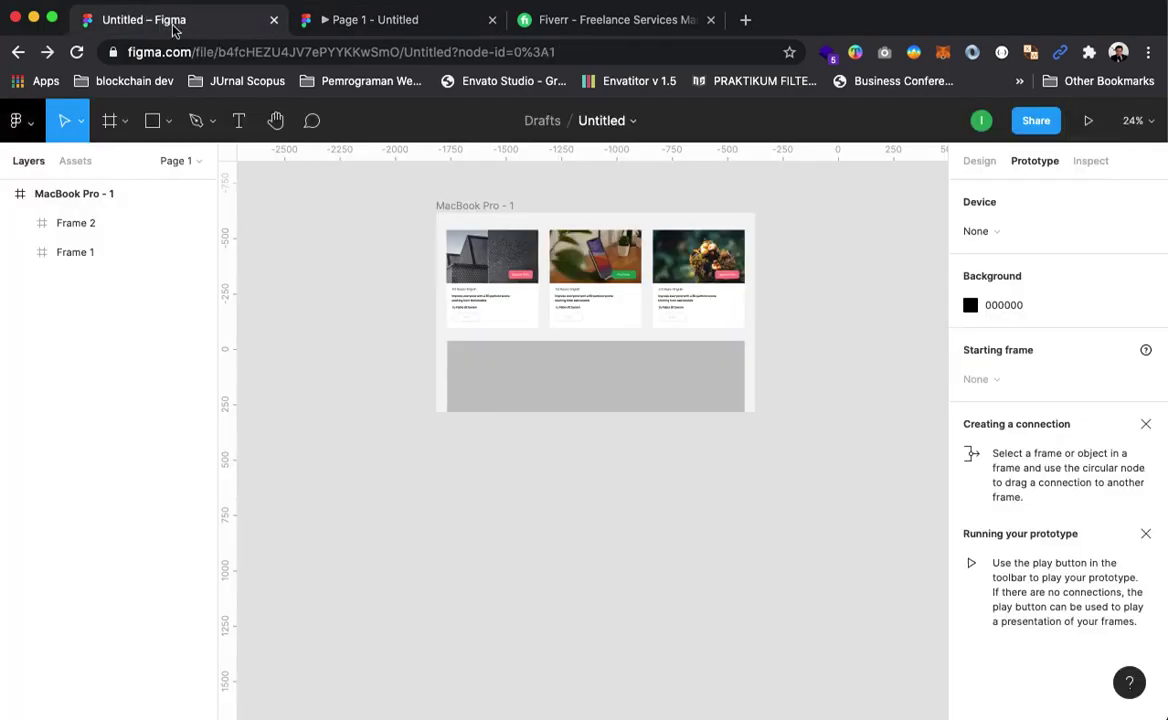
pyautogui.click(645, 394)
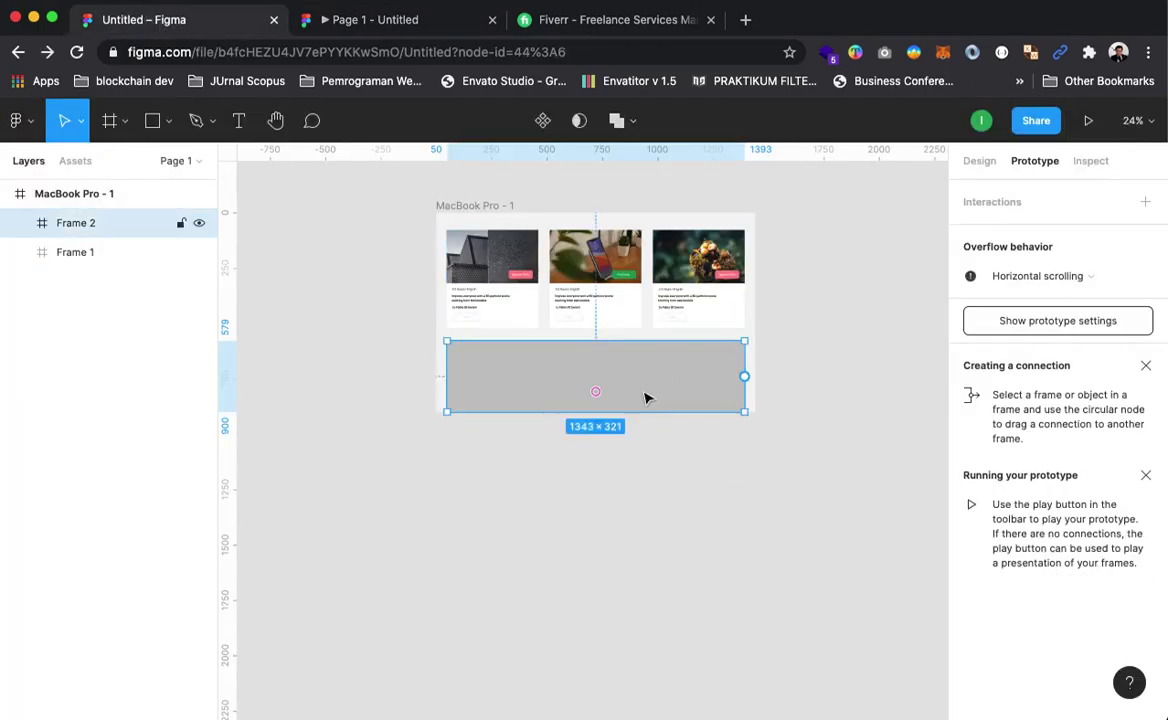
pyautogui.click(970, 161)
pyautogui.click(970, 357)
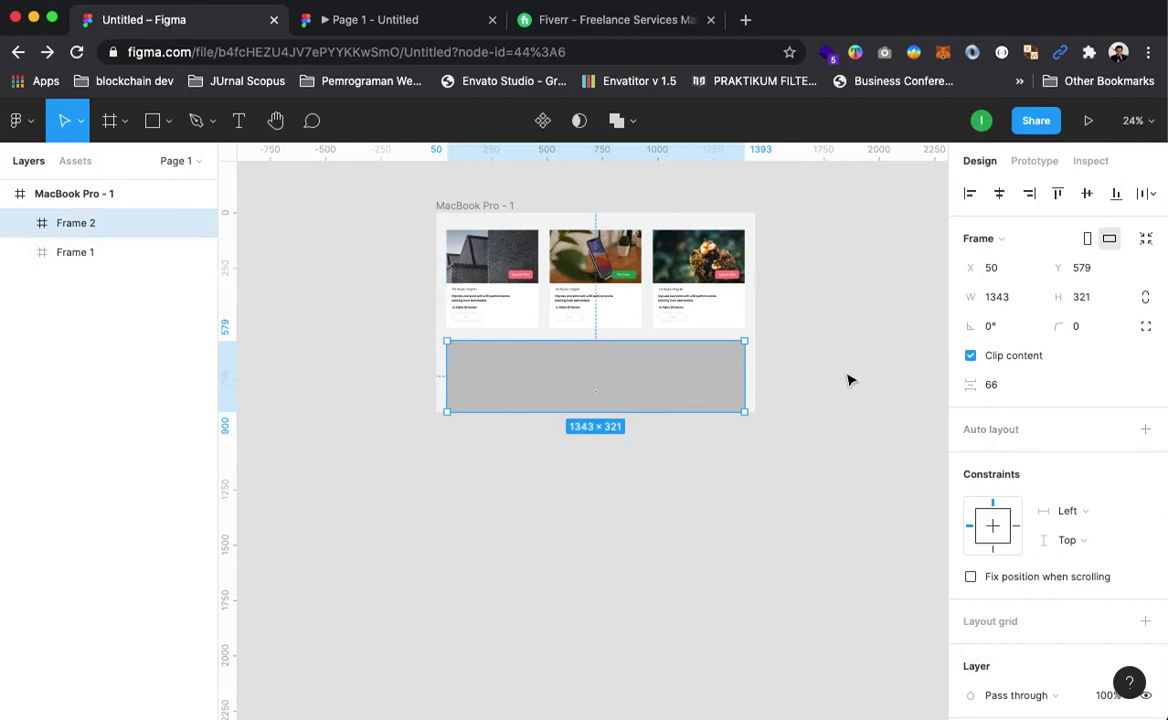
pyautogui.click(790, 366)
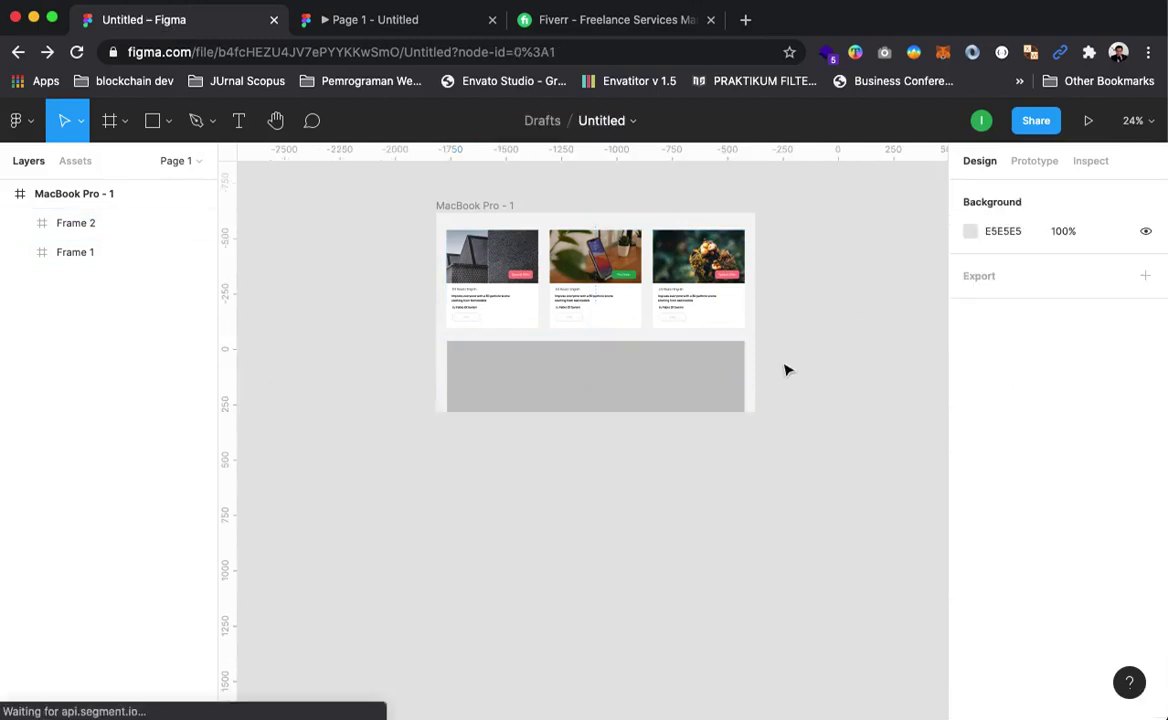
# Step: Compare the overflow behavior of Frame 2 and Frame 1, and set Frame 1 to Vertical scrolling
pyautogui.click(85, 223)
pyautogui.click(1033, 161)
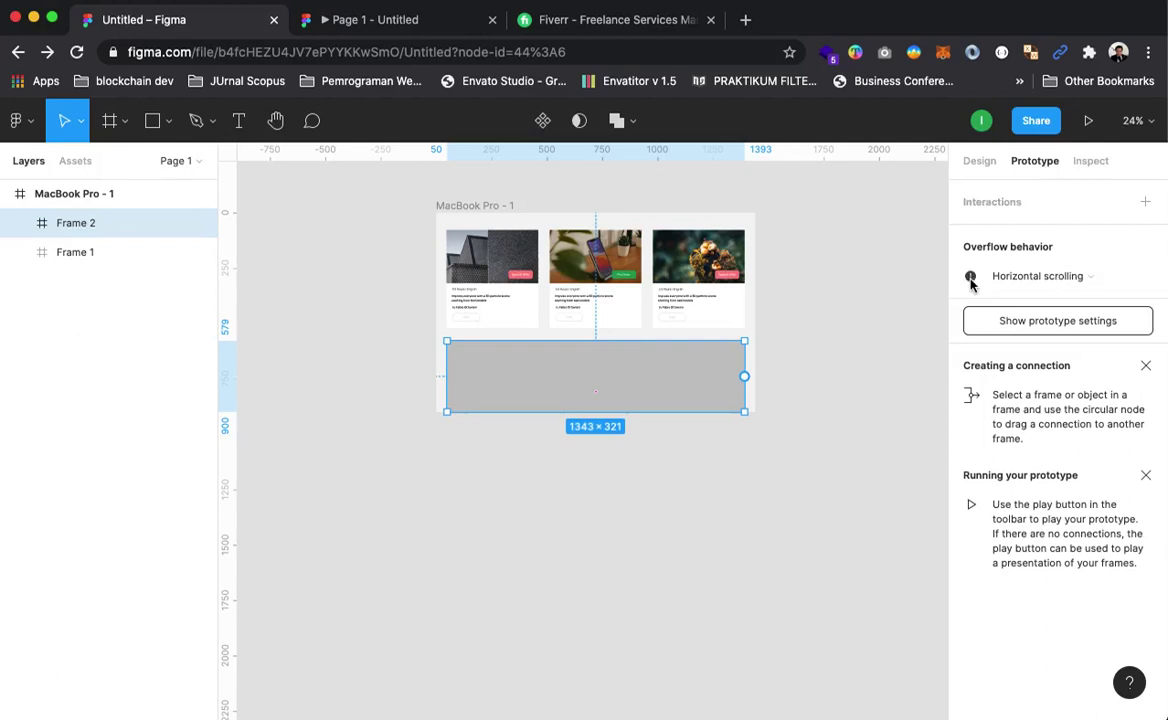
pyautogui.click(677, 250)
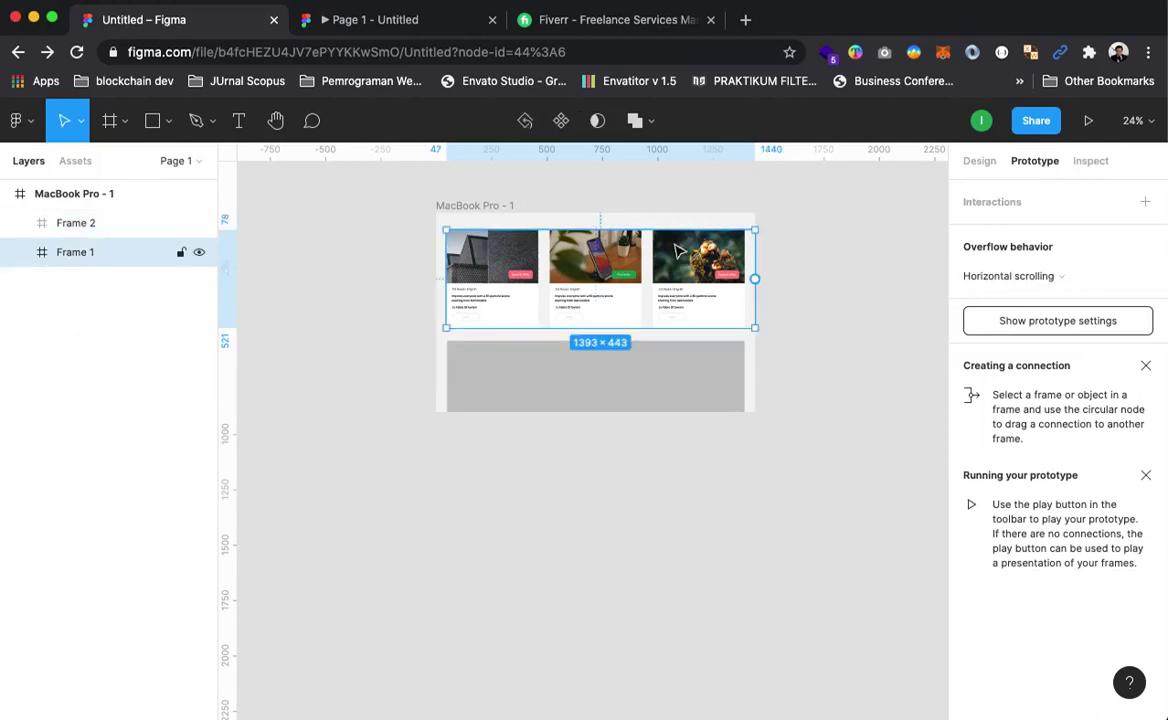
pyautogui.click(91, 224)
pyautogui.click(118, 259)
pyautogui.click(1010, 276)
pyautogui.click(1005, 298)
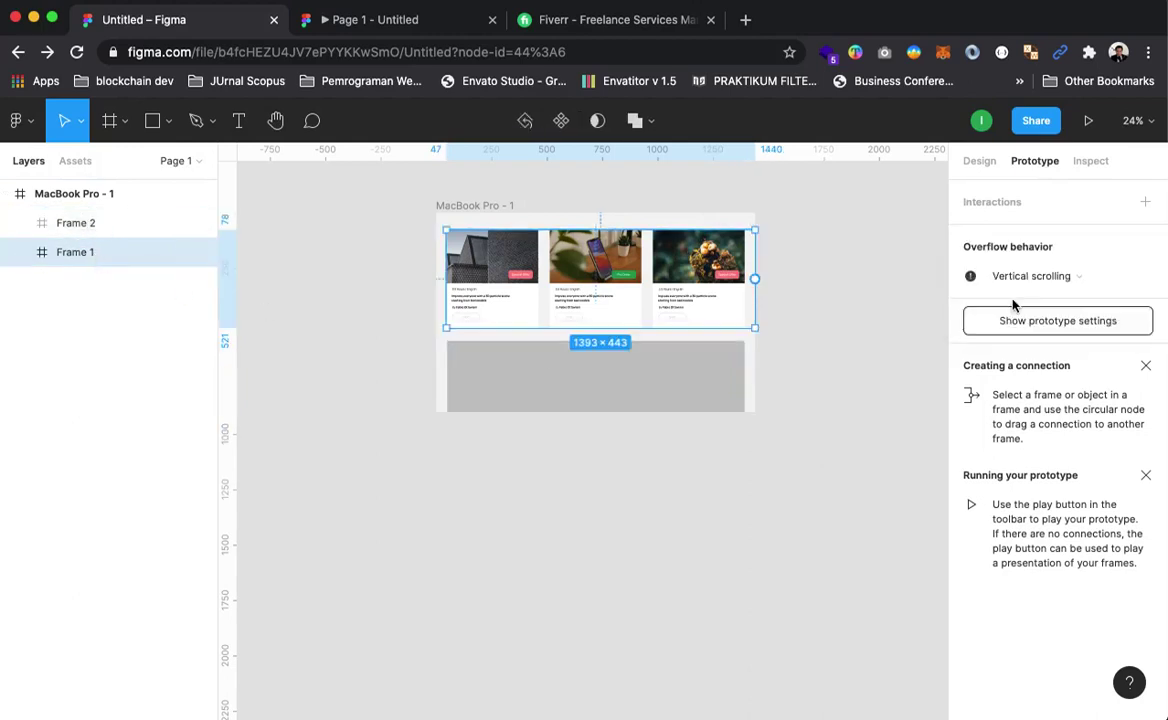
# Step: Set the overflow behavior of Frame 1, the card carousel, back to Horizontal scrolling
pyautogui.click(715, 399)
pyautogui.click(678, 295)
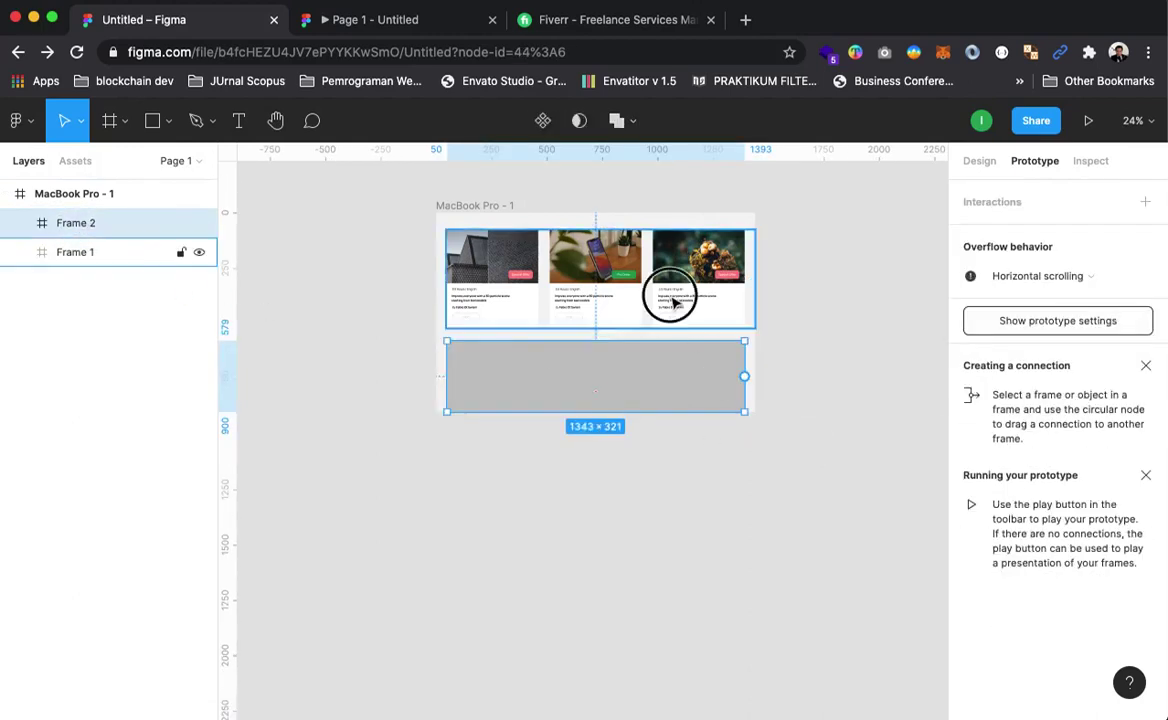
pyautogui.click(1104, 285)
pyautogui.click(1020, 253)
# Step: Set the overflow behavior of Frame 2, the placeholder section, to Vertical scrolling
pyautogui.click(680, 355)
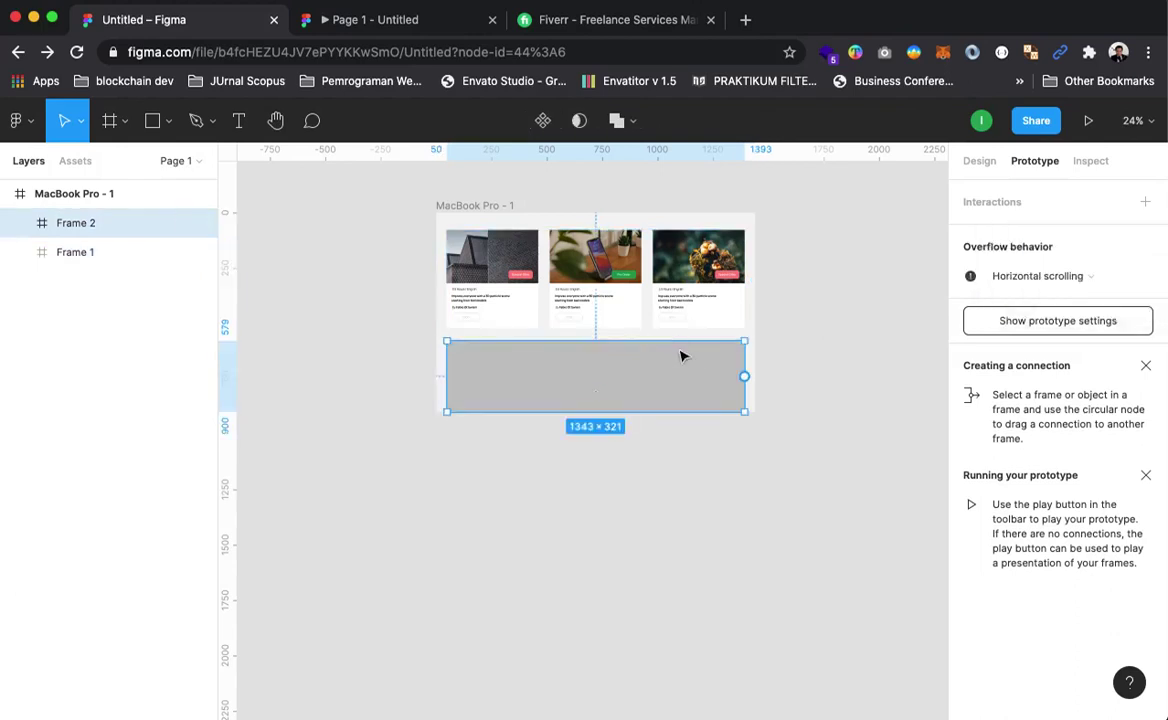
pyautogui.click(1075, 280)
pyautogui.click(1025, 298)
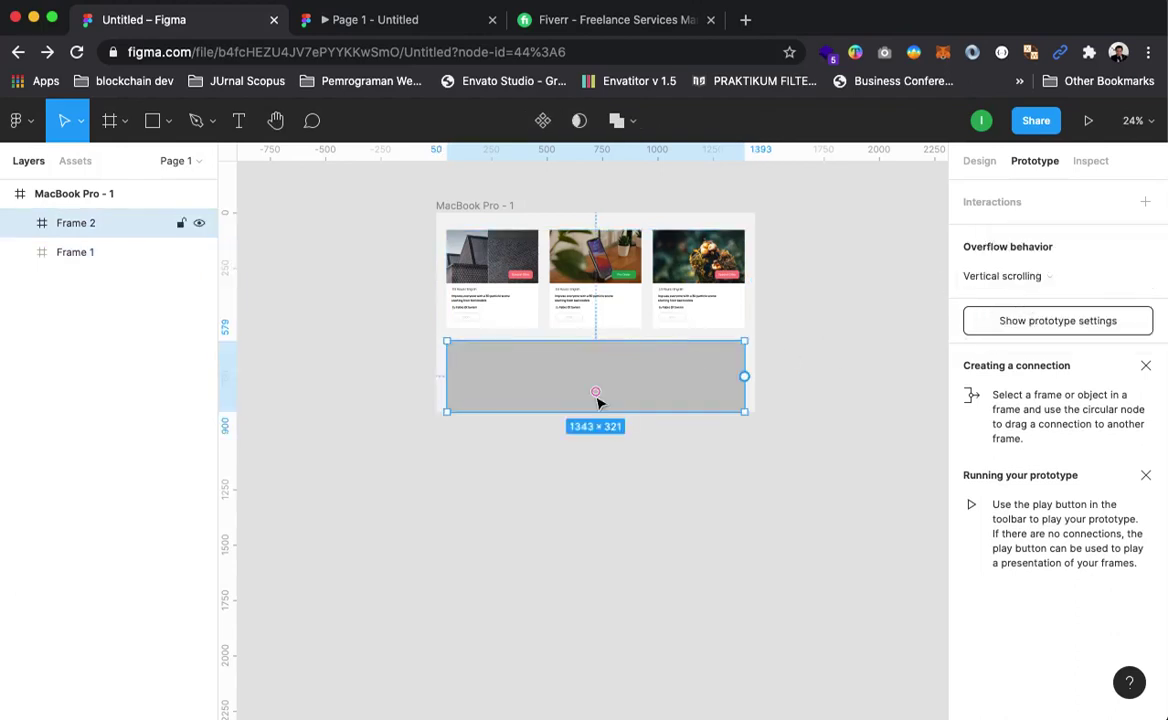
# Step: Play the prototype again with the vertically scrolling placeholder section
pyautogui.click(719, 521)
pyautogui.click(610, 383)
pyautogui.click(860, 229)
pyautogui.click(1089, 120)
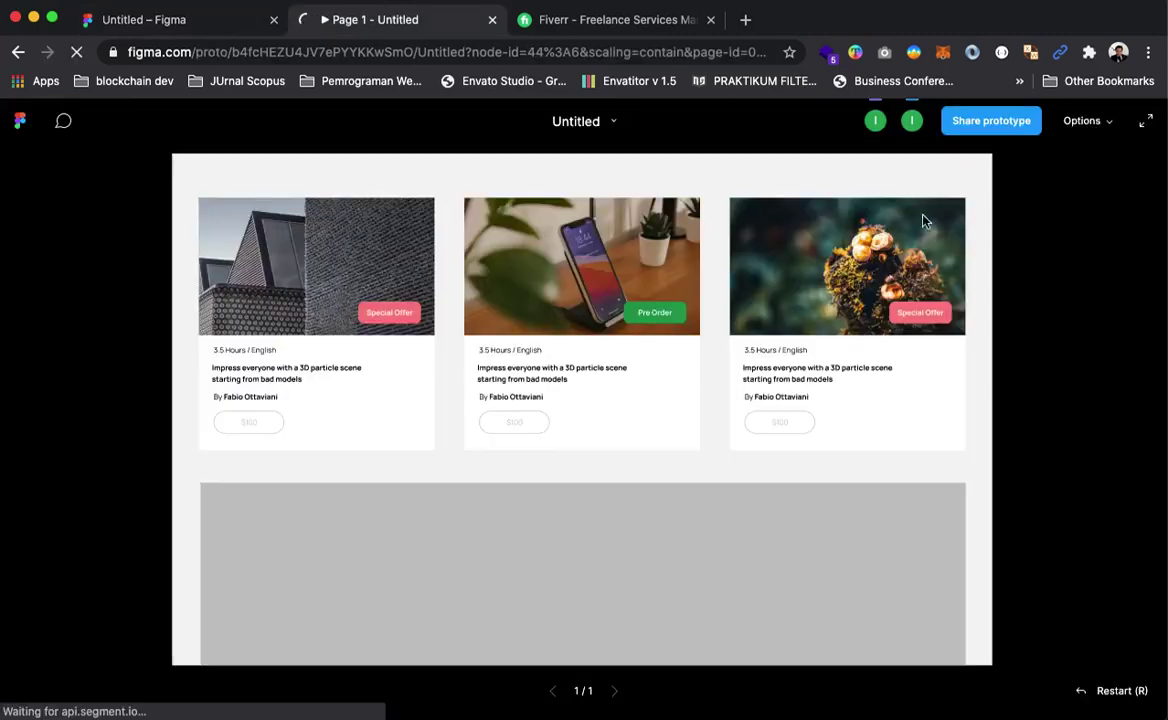